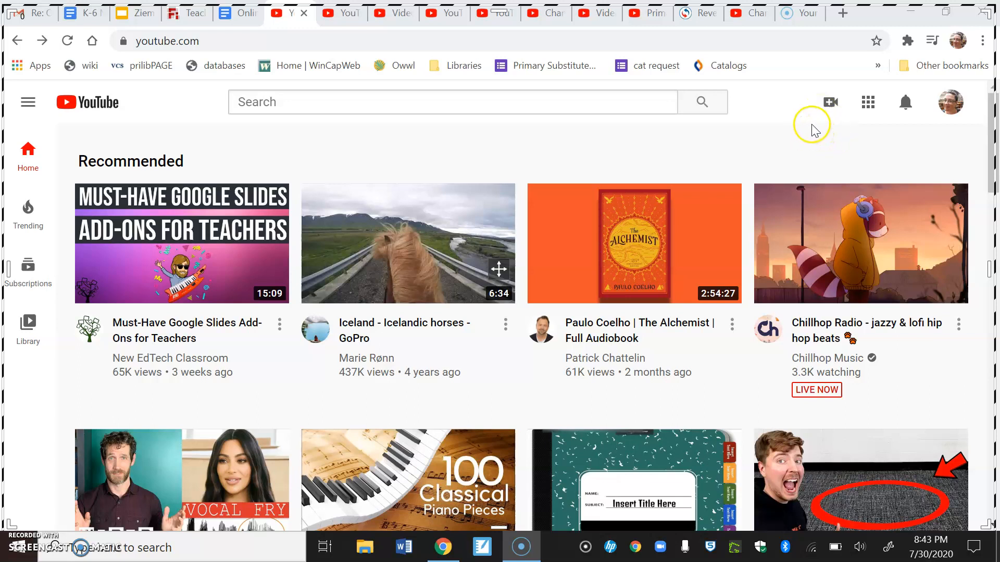
Open the channel's video list in YouTube Studio through the video upload option, closing the upload dialog
left_click(831, 107)
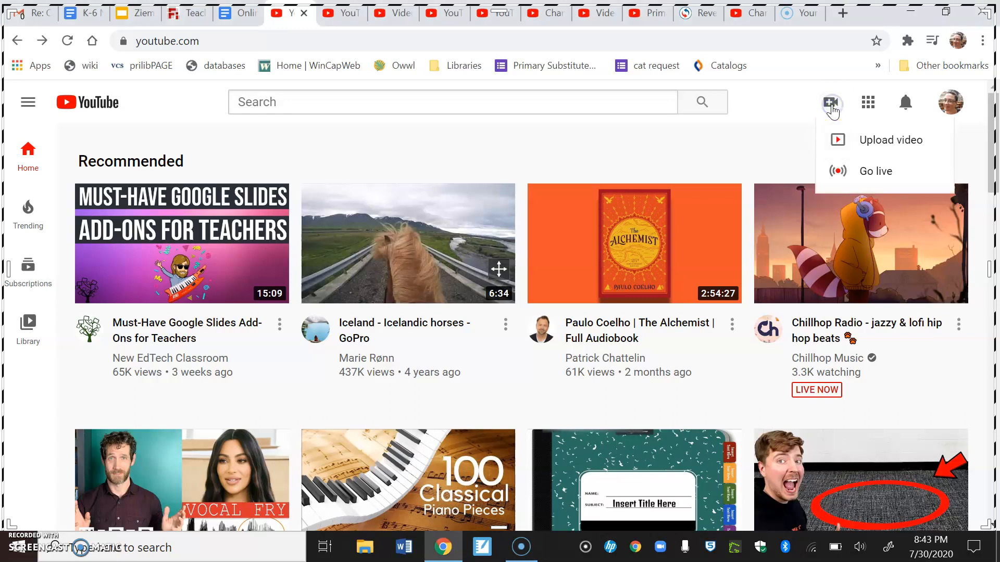
left_click(863, 141)
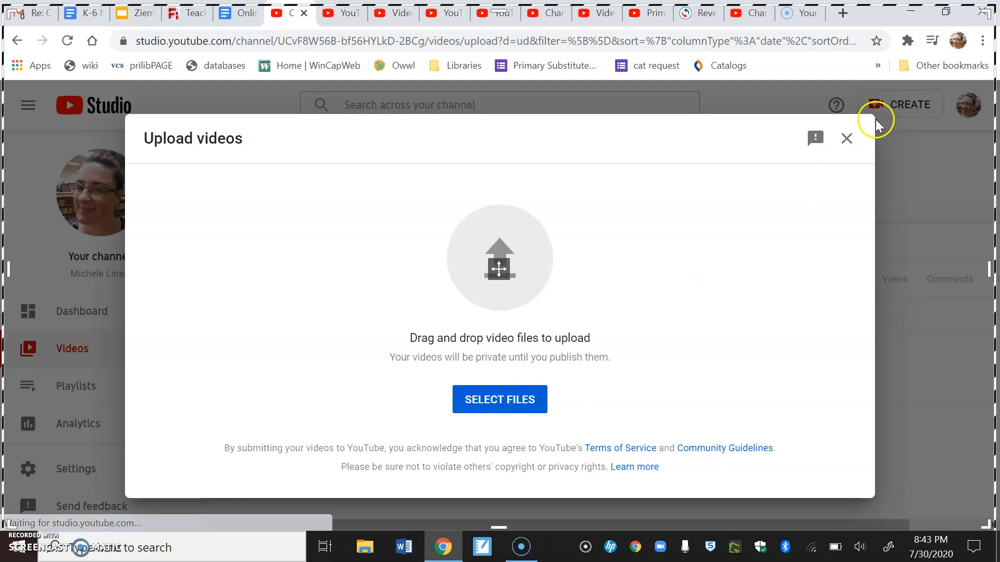
left_click(846, 140)
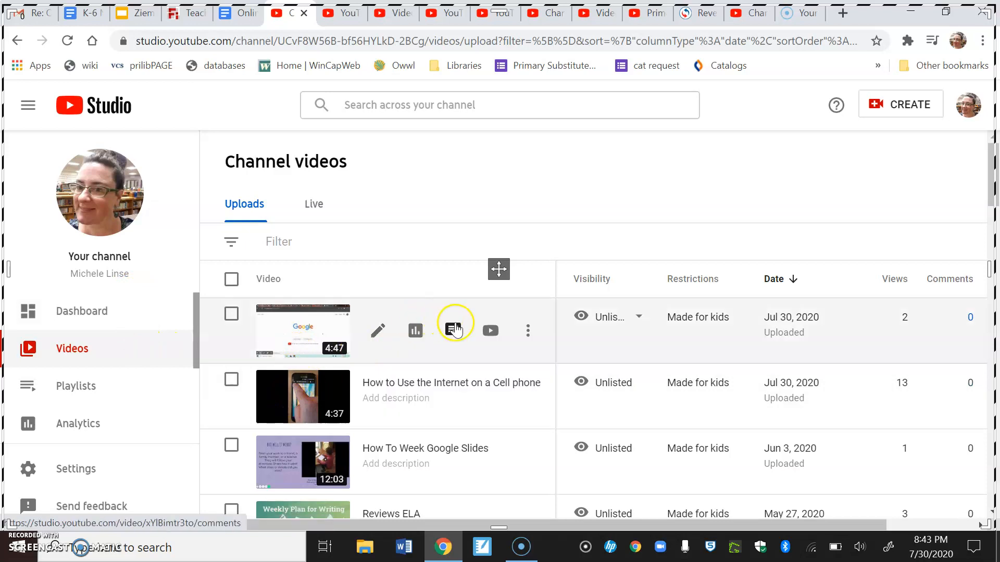
Open the details of the "using chrome" video, review its additional options and view its subtitles page
left_click(311, 326)
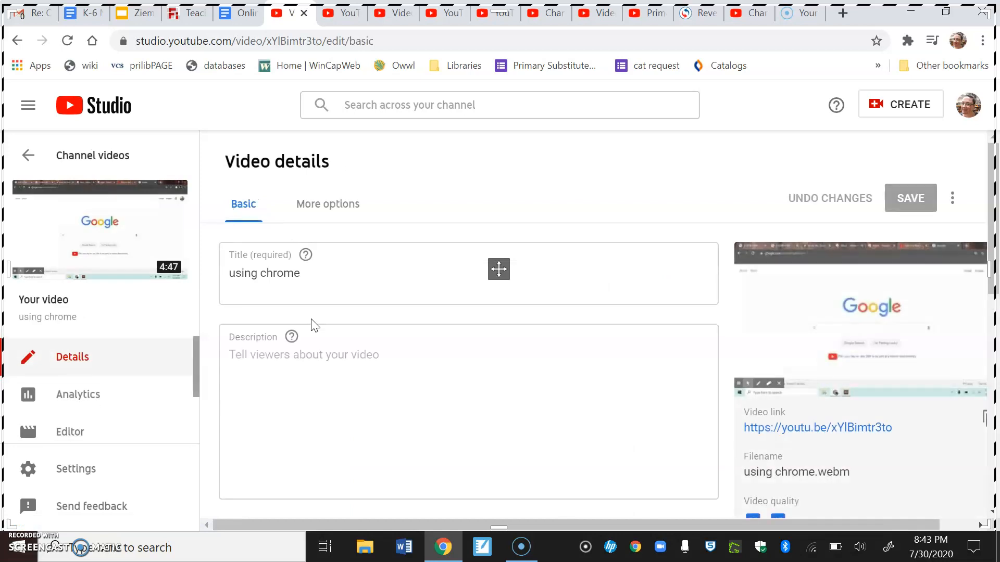
left_click(331, 205)
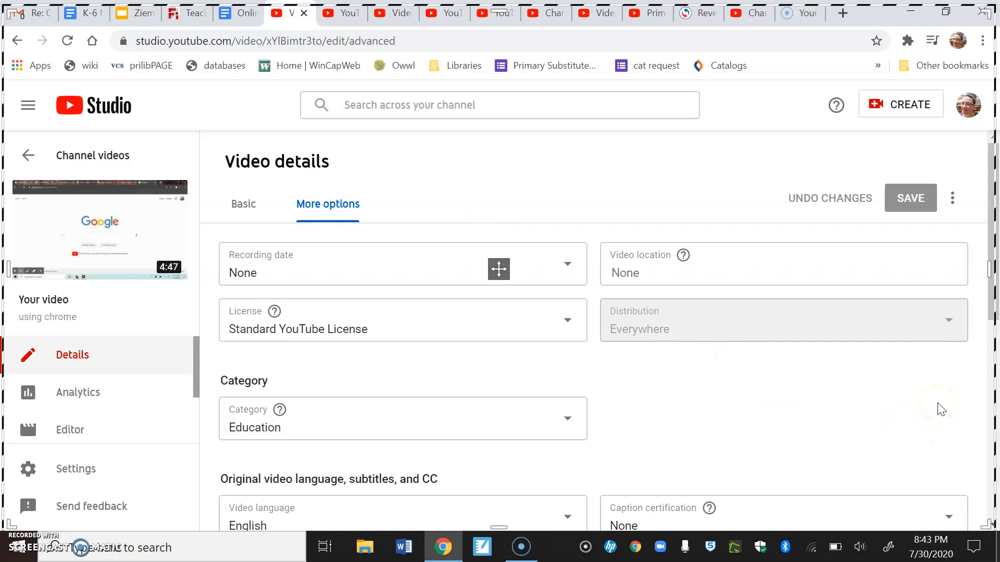
scroll(940, 409, "down", 2)
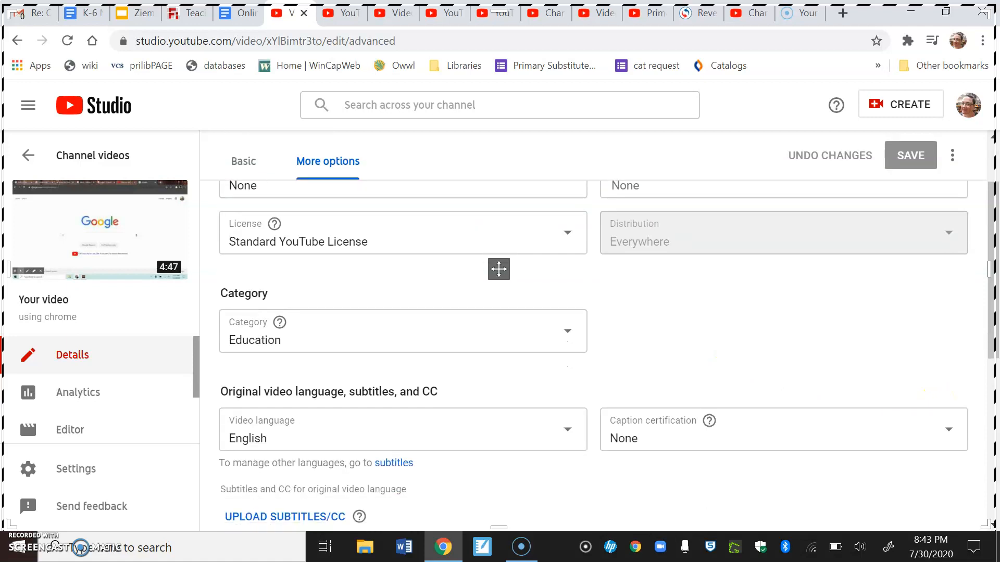
scroll(609, 355, "down", 1)
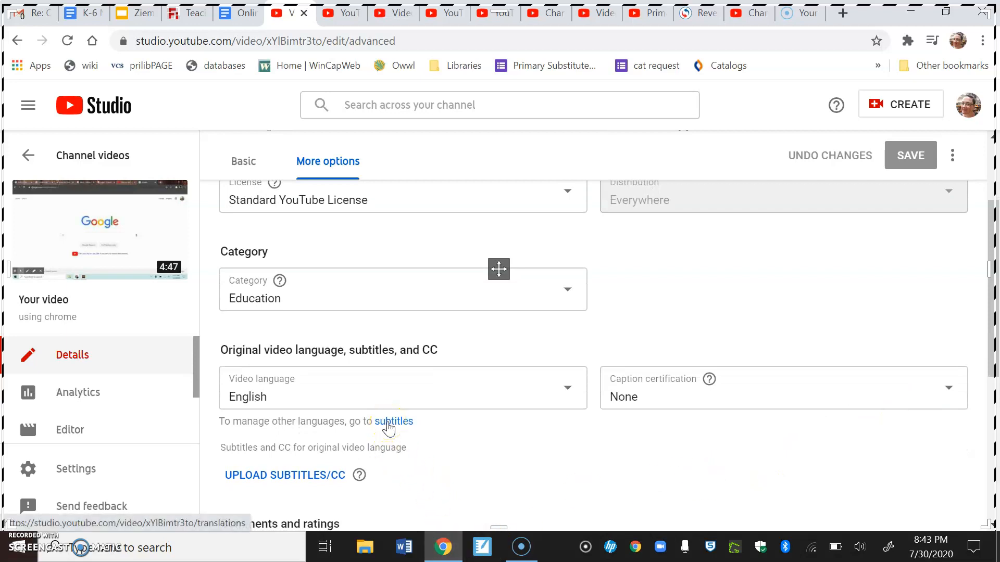
left_click_drag(195, 356, 192, 414)
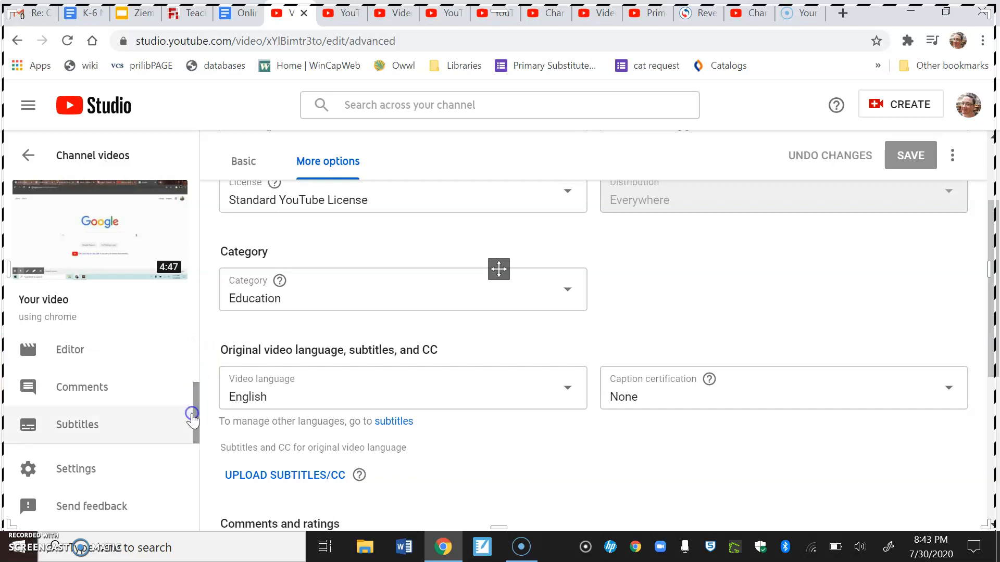
left_click(64, 427)
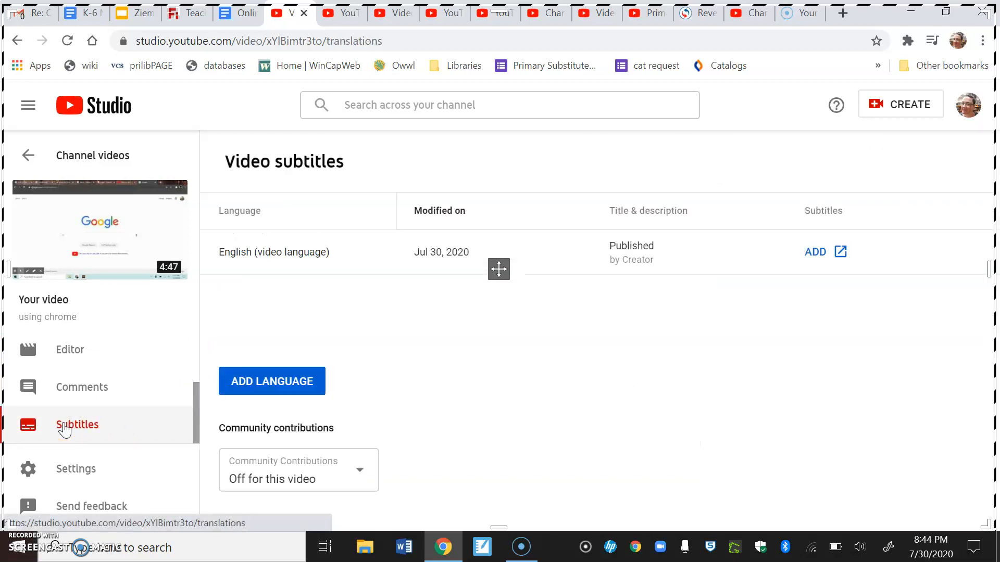
Open the "using chrome" subtitles from the channel subtitles list and view the video's Transcribe and auto-sync page
left_click(30, 155)
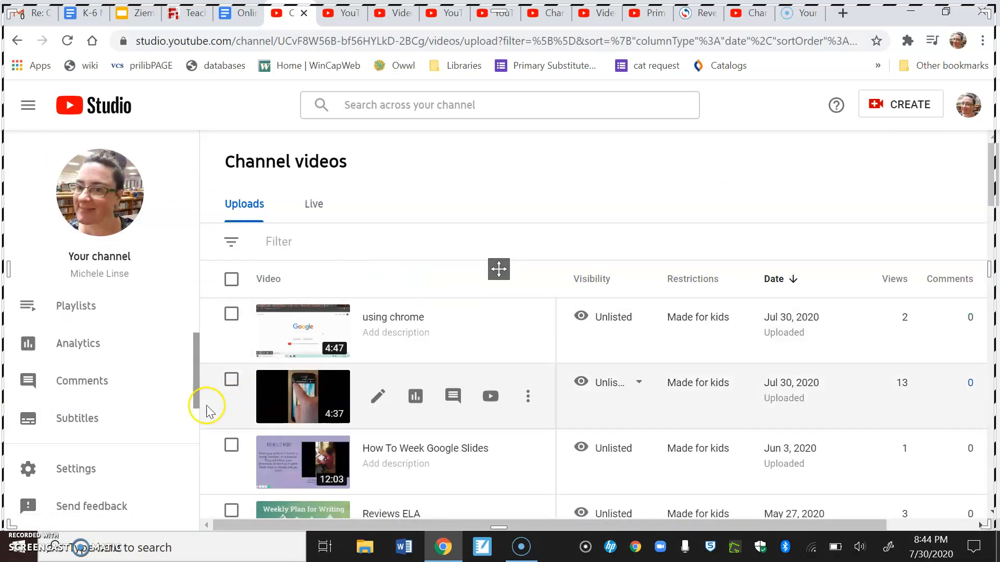
left_click(89, 415)
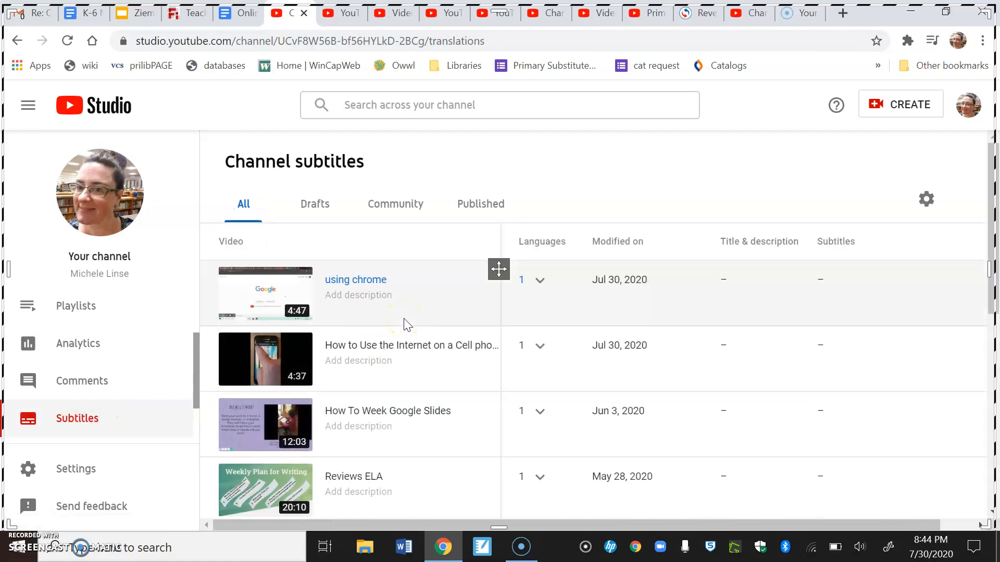
left_click(368, 281)
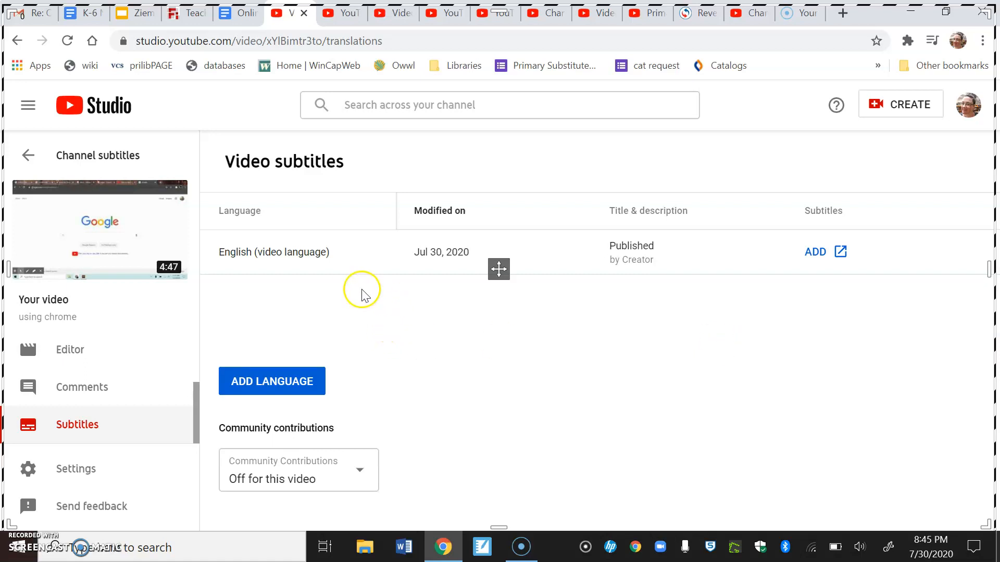
mouse_move(110, 218)
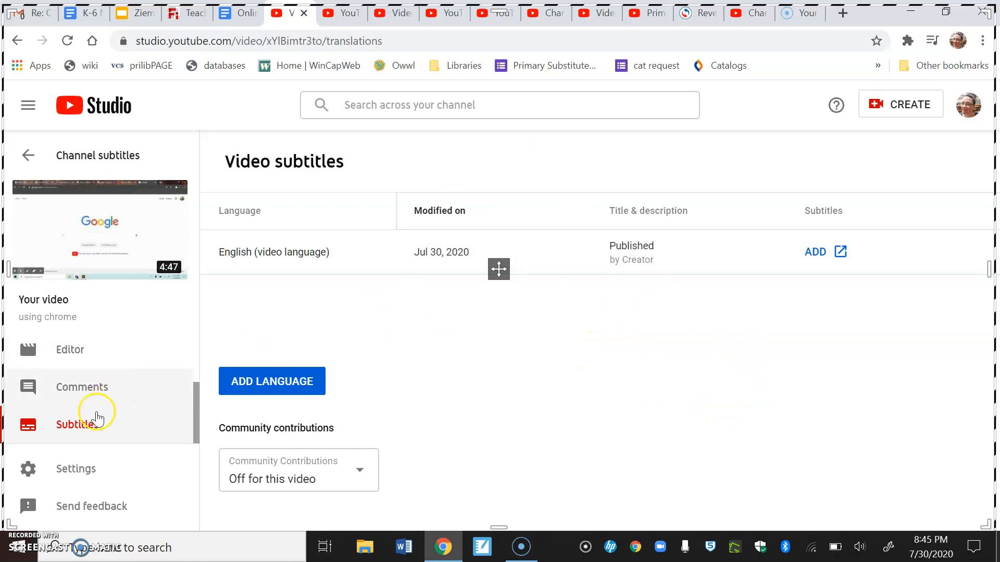
left_click(87, 426)
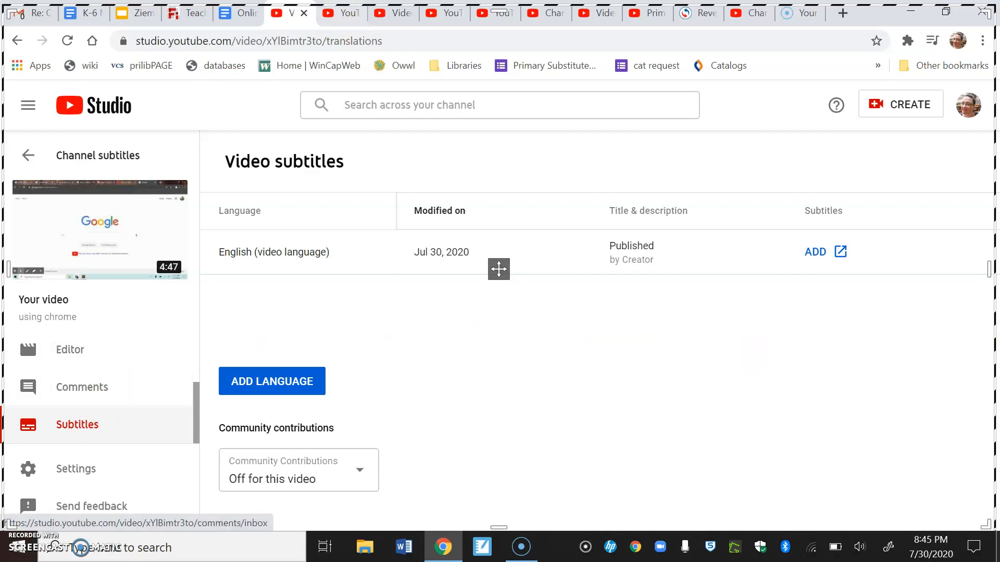
left_click(338, 15)
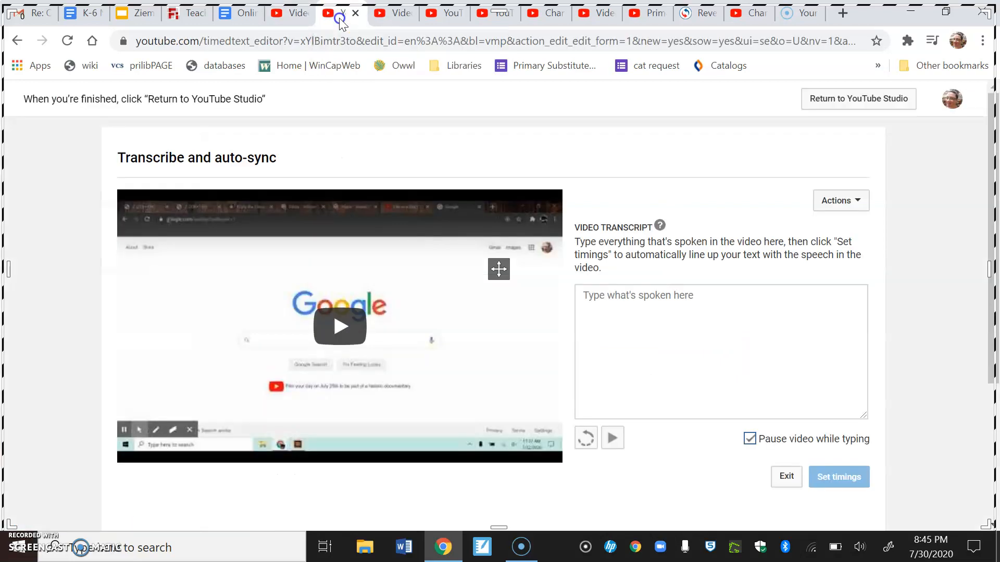
Open the published English subtitles of "How to Use the Internet on a Cell phone" for editing
left_click(394, 21)
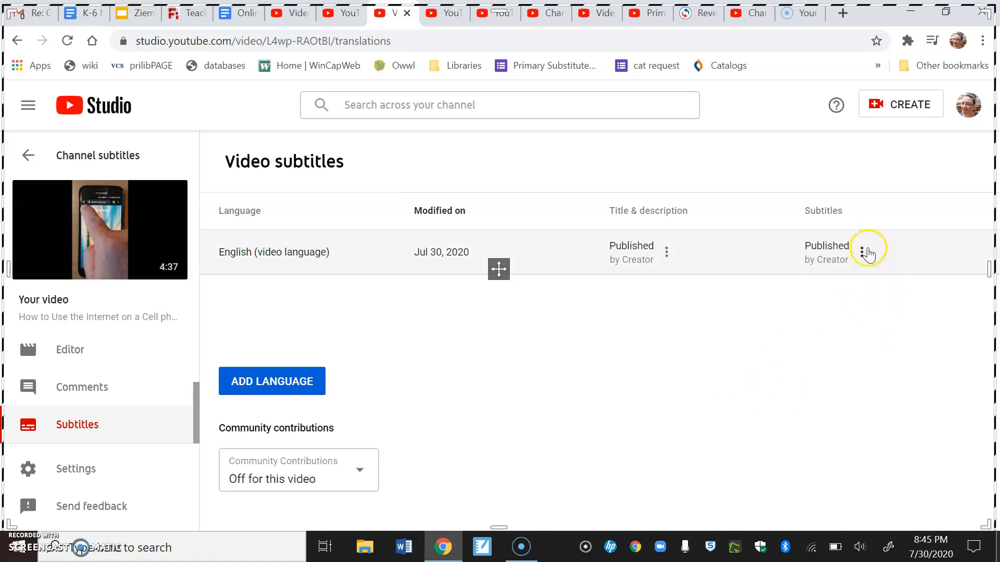
left_click(863, 251)
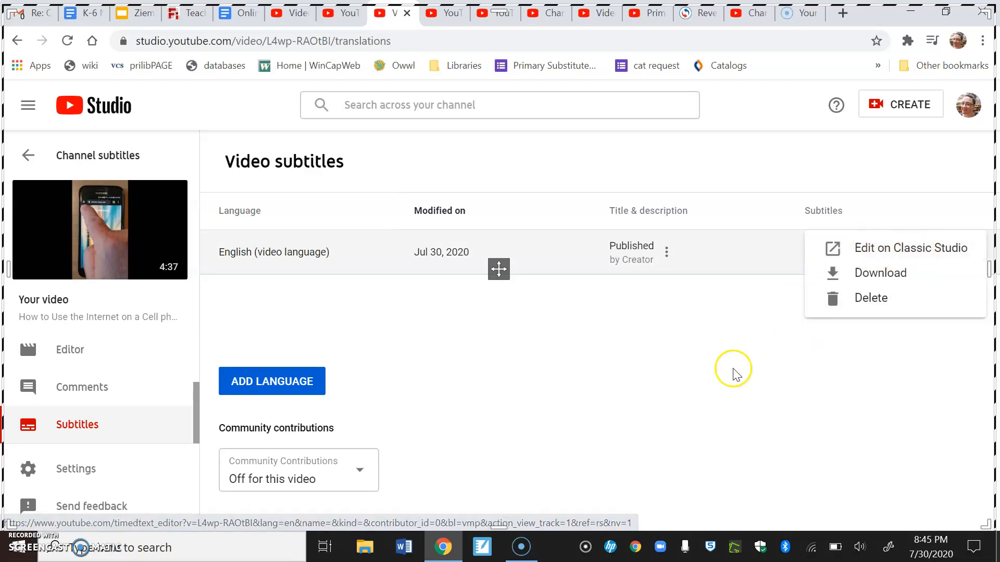
left_click(446, 13)
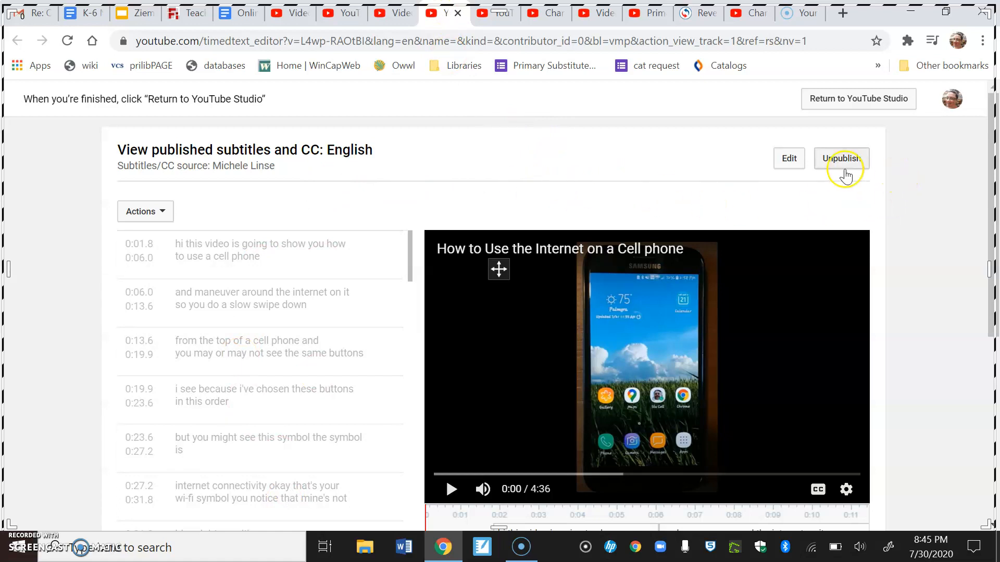
left_click(840, 172)
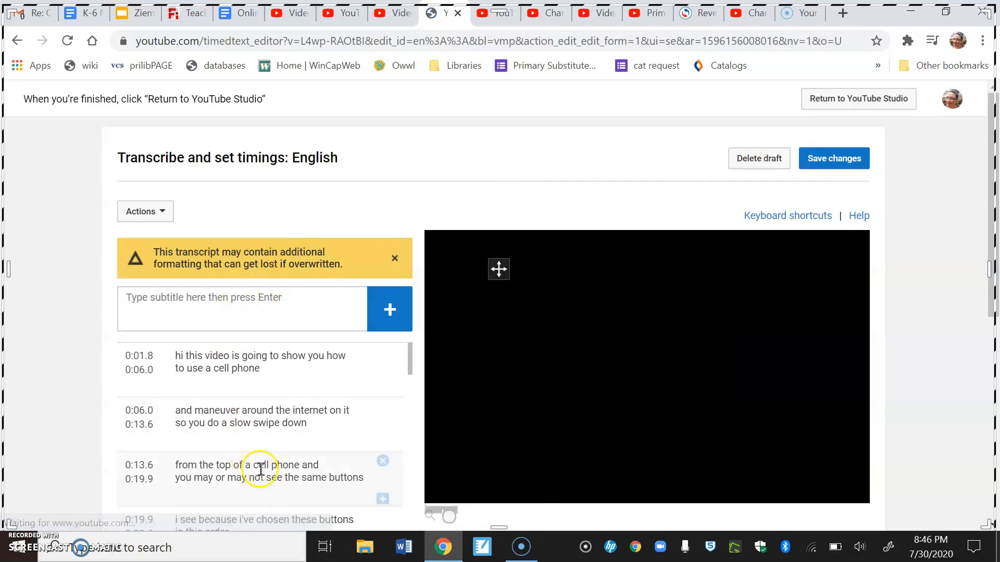
Capitalize the first word of the first subtitle so it starts with "Hi"
left_click(213, 375)
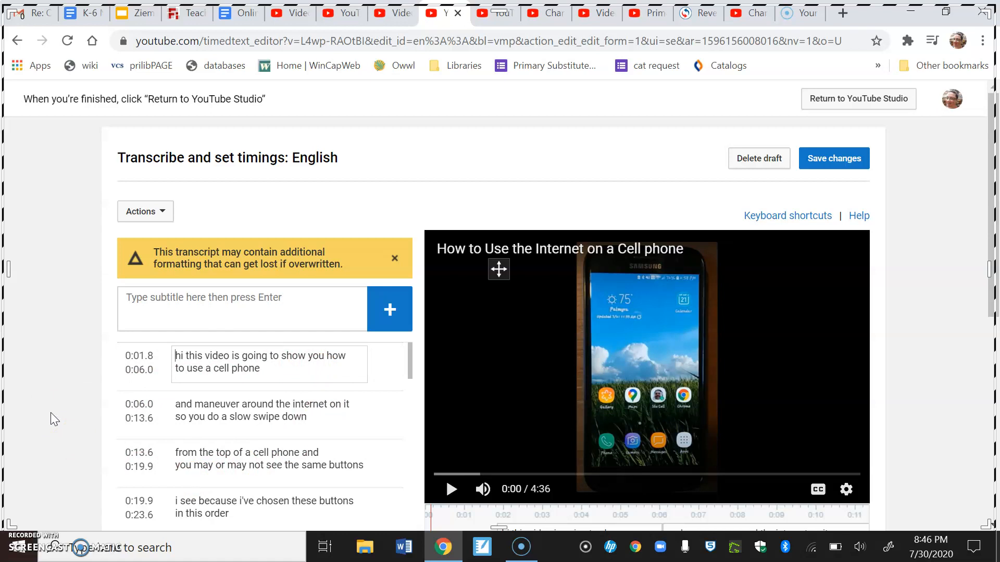
scroll(446, 461, "down", 1)
scroll(446, 439, "down", 1)
scroll(498, 268, "down", 2)
scroll(499, 269, "down", 1)
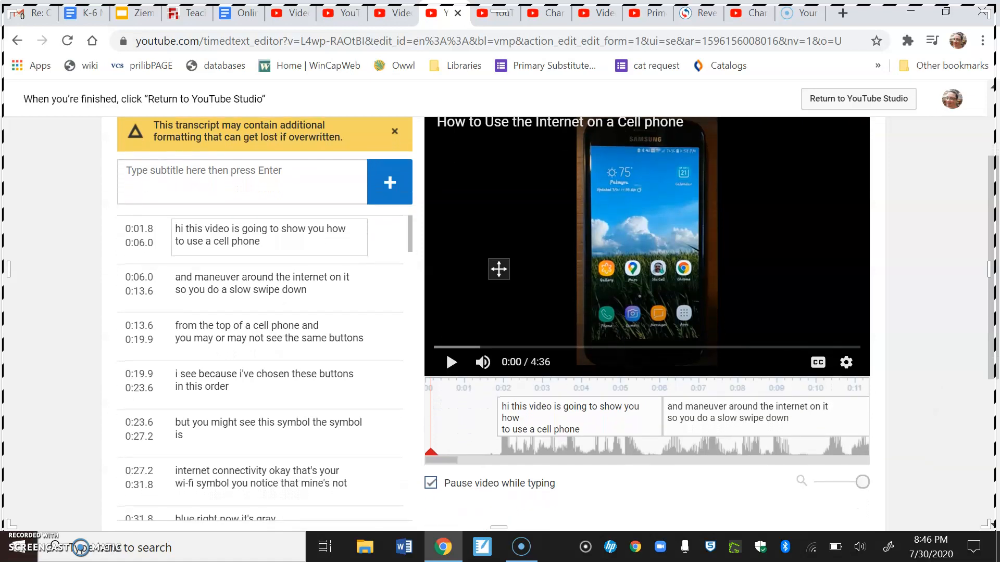
scroll(498, 268, "down", 2)
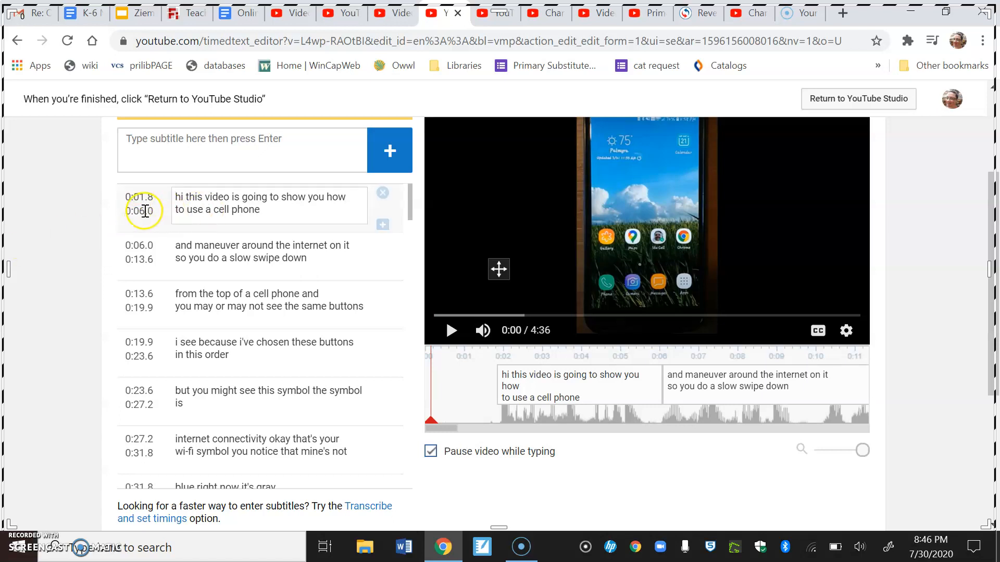
left_click(181, 198)
key("BackSpace")
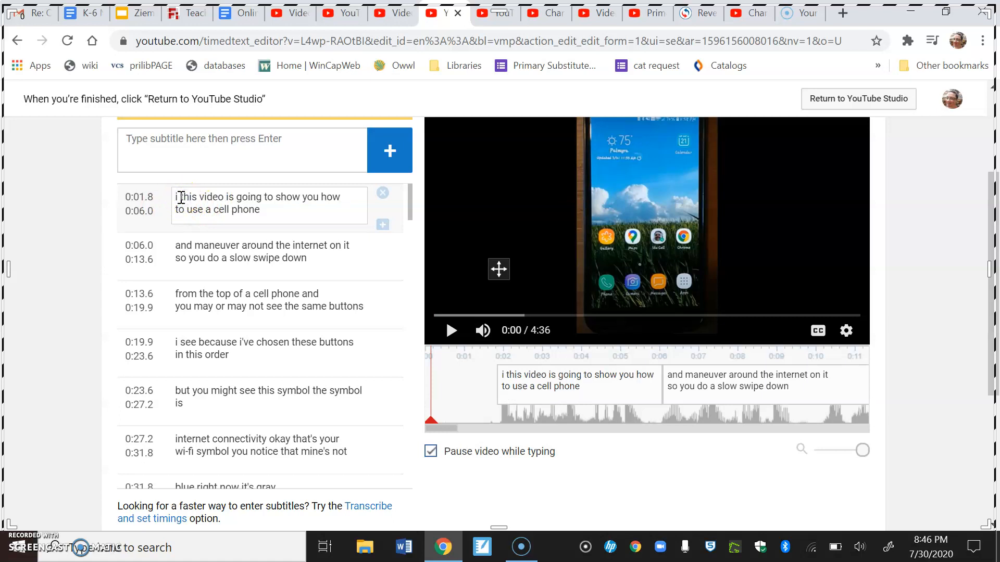
type("H")
left_click(276, 214)
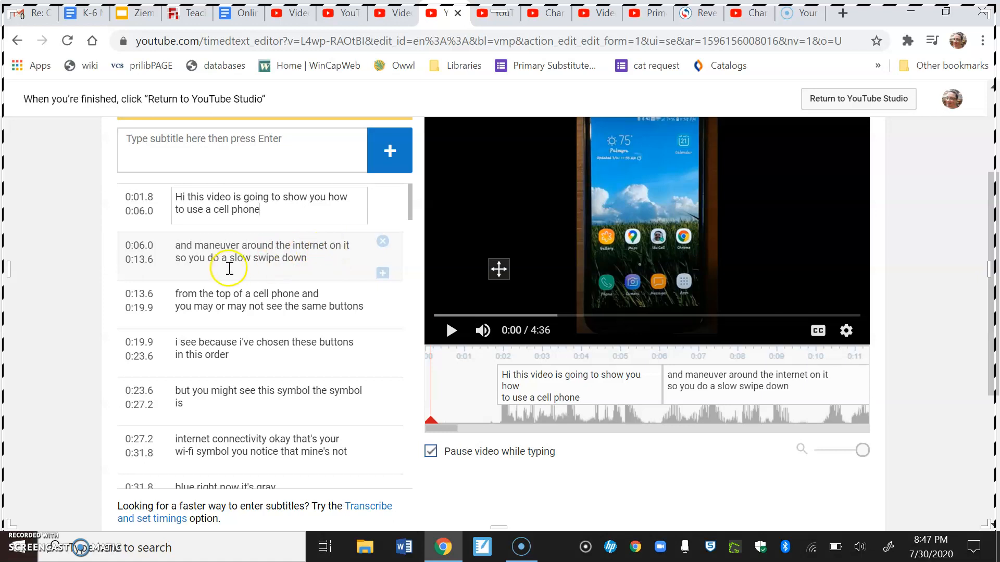
Add a period after "on it" in the second subtitle
left_click(355, 250)
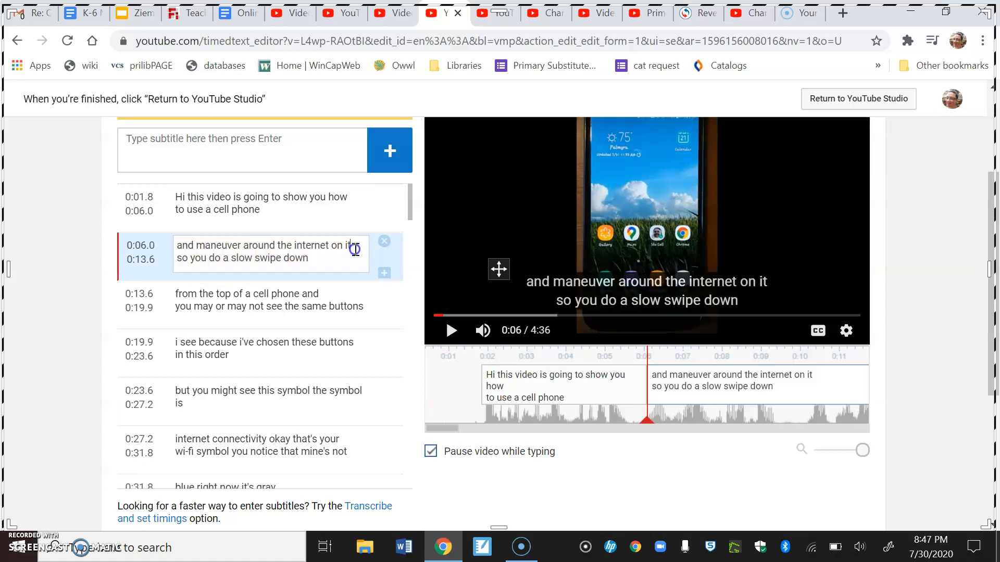
type(".")
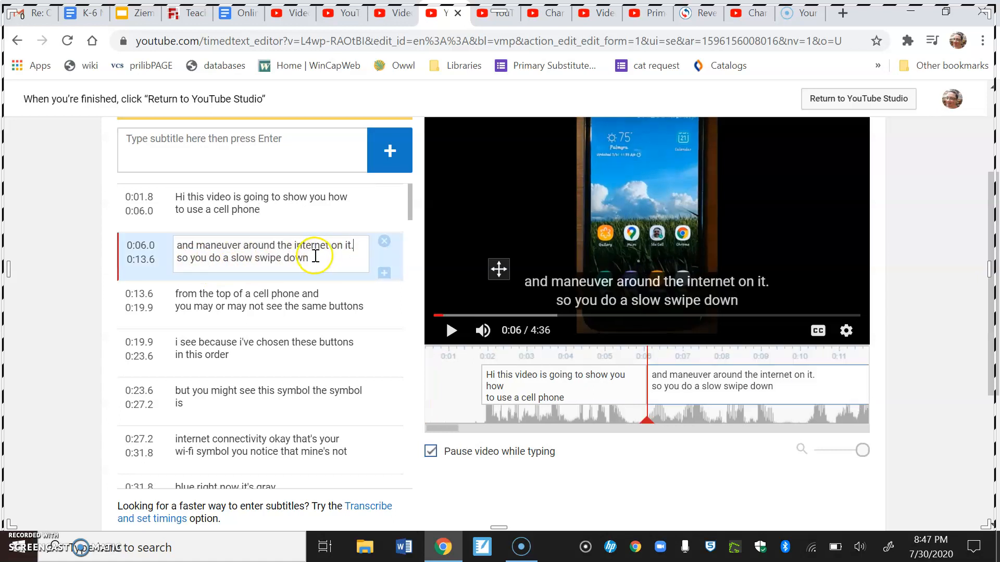
left_click(254, 210)
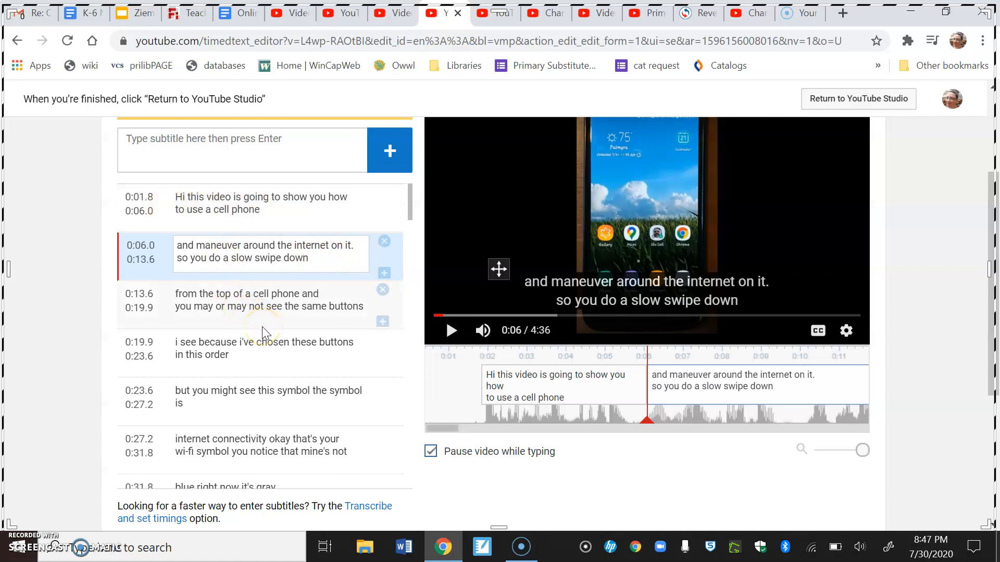
Inspect the timing fields of the second and third subtitles and jump to the fourth subtitle's text
left_click(140, 246)
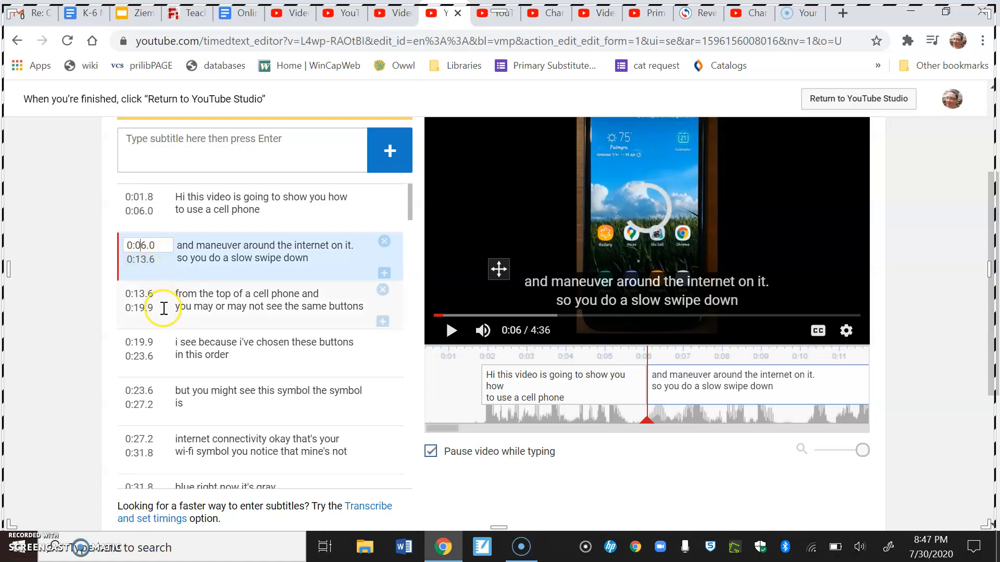
left_click(152, 295)
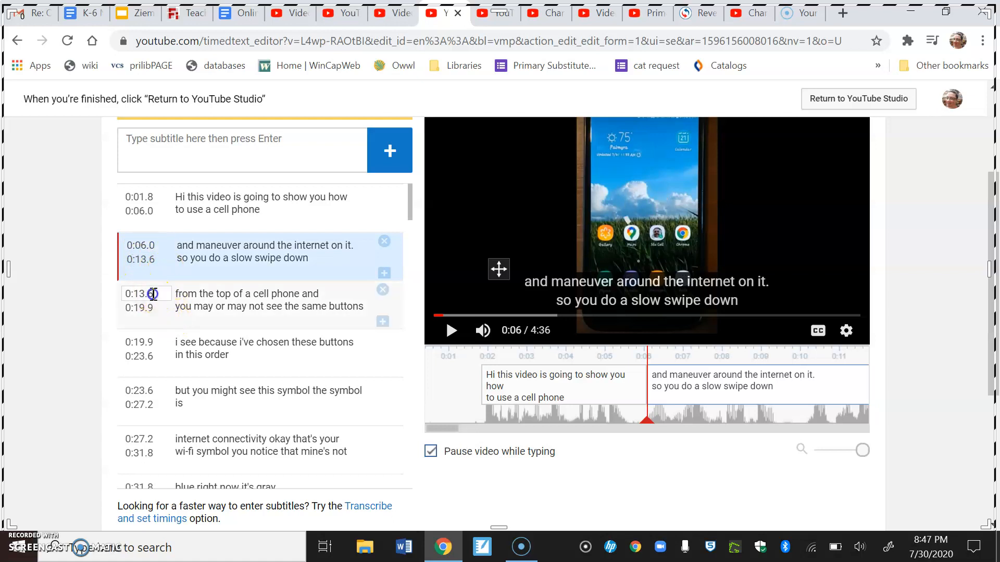
left_click(146, 257)
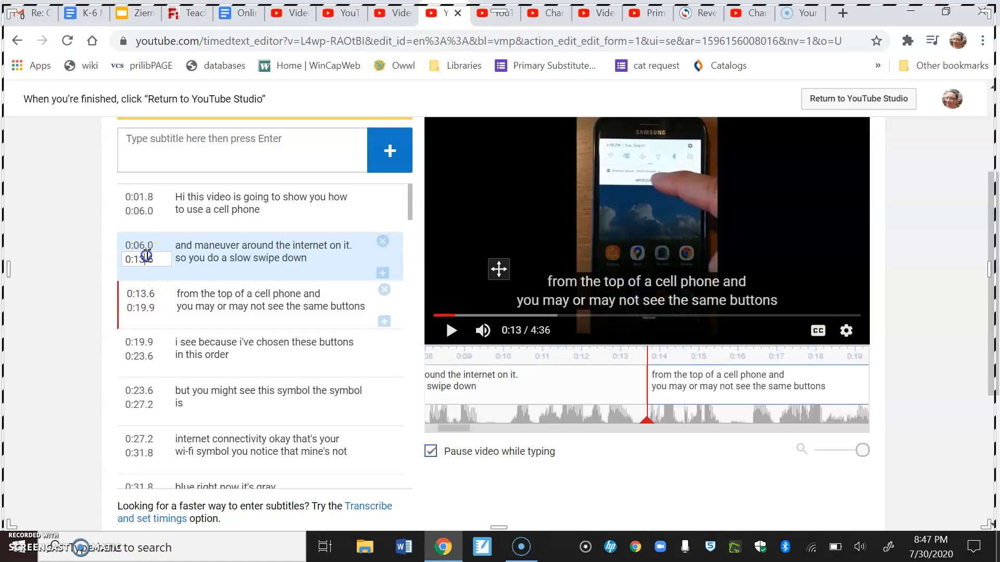
left_click(178, 340)
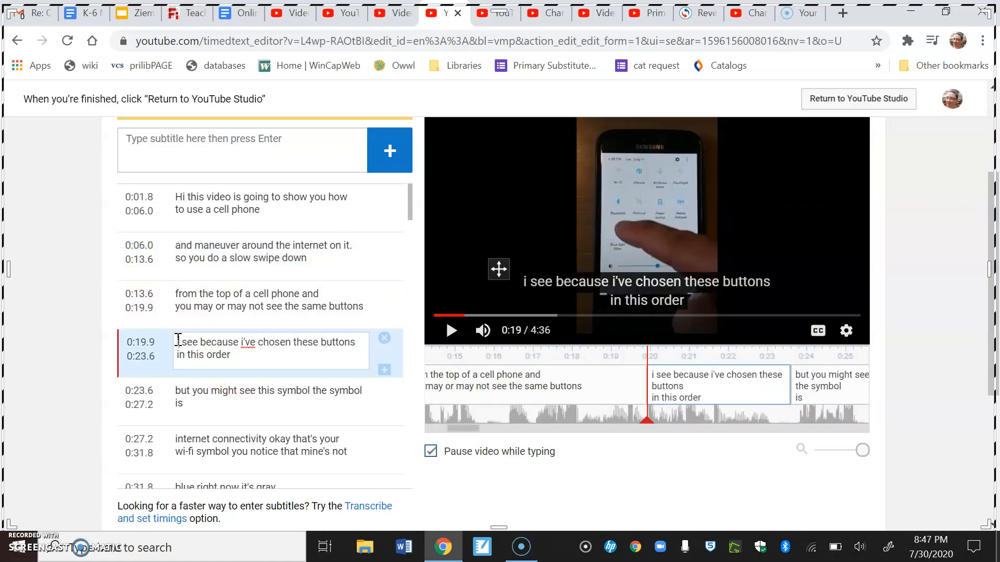
Save and publish the edited English subtitles
scroll(498, 269, "up", 3)
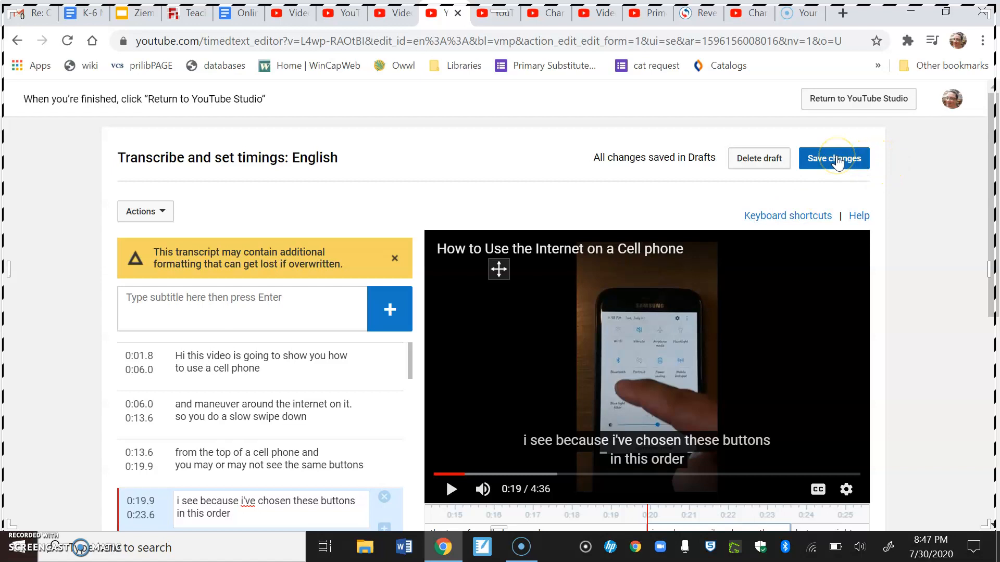
left_click(836, 160)
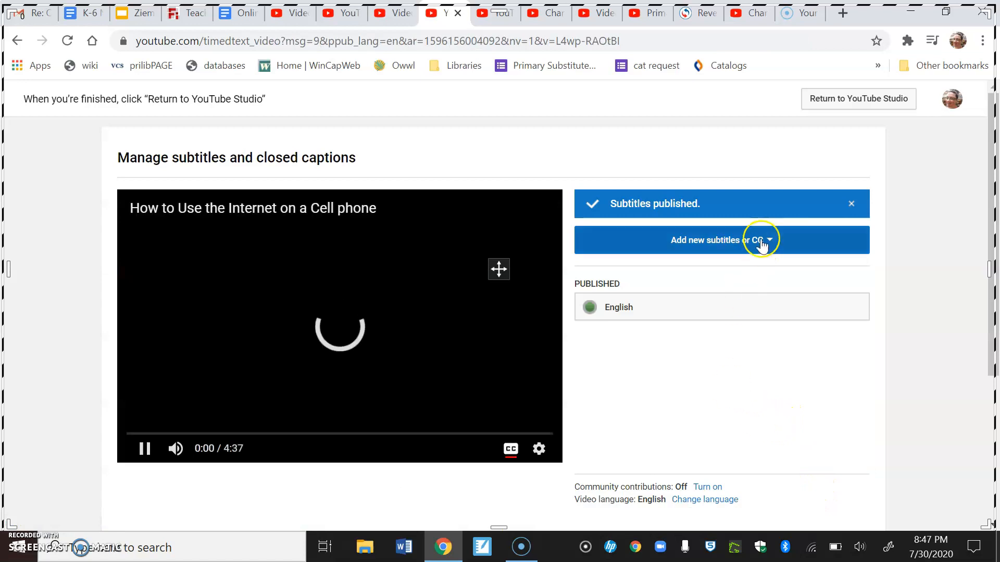
Turn off captions in the preview player and return to YouTube Studio
left_click(511, 448)
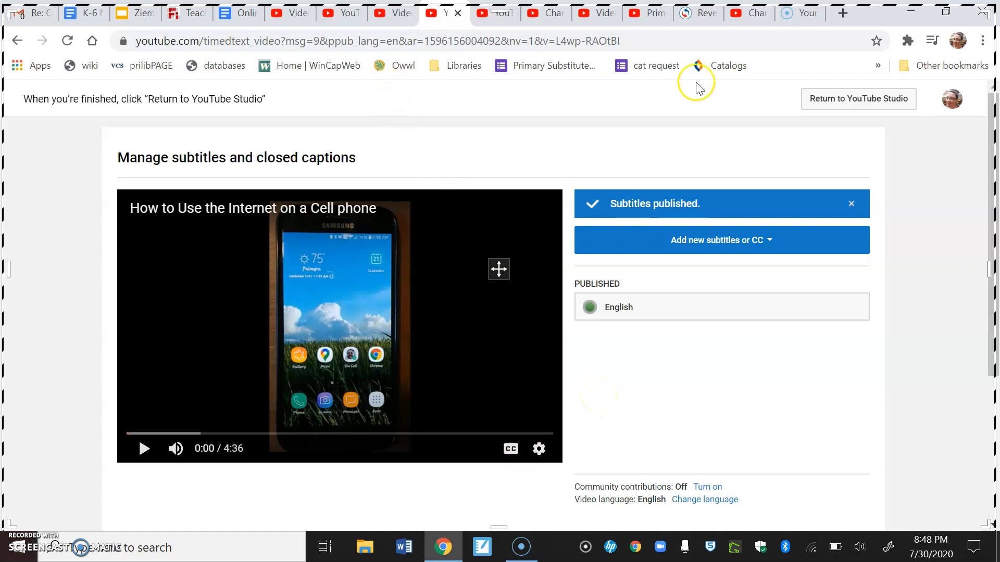
left_click(855, 107)
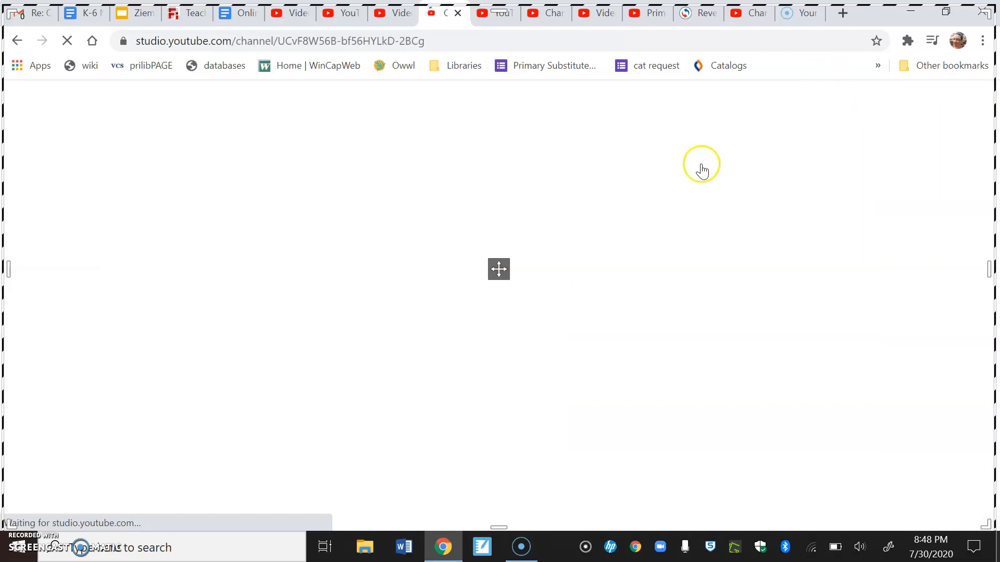
Switch to the open Video subtitles page of the Distance Learning week 11 Journaling video
left_click(396, 20)
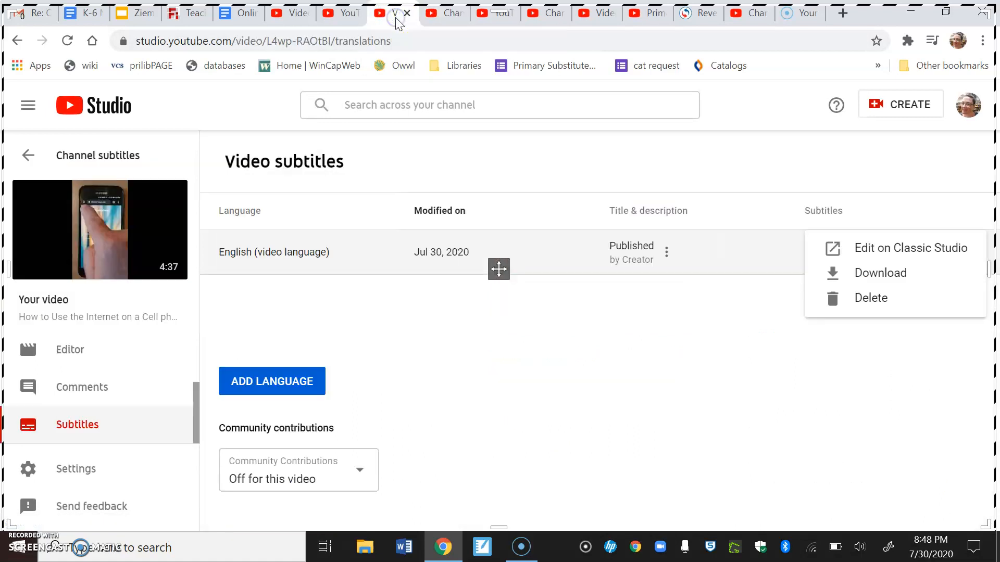
left_click(501, 16)
left_click(551, 19)
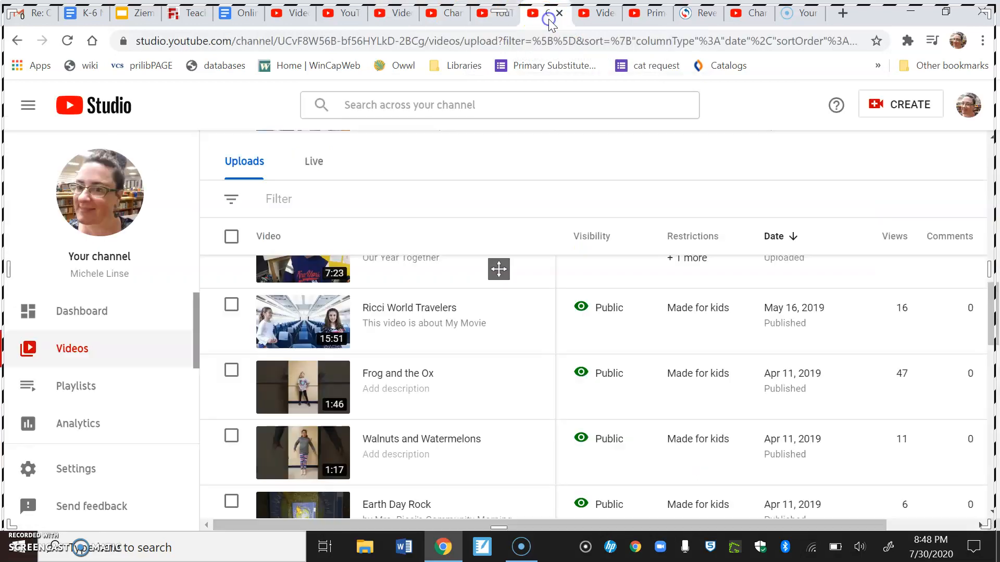
left_click(595, 25)
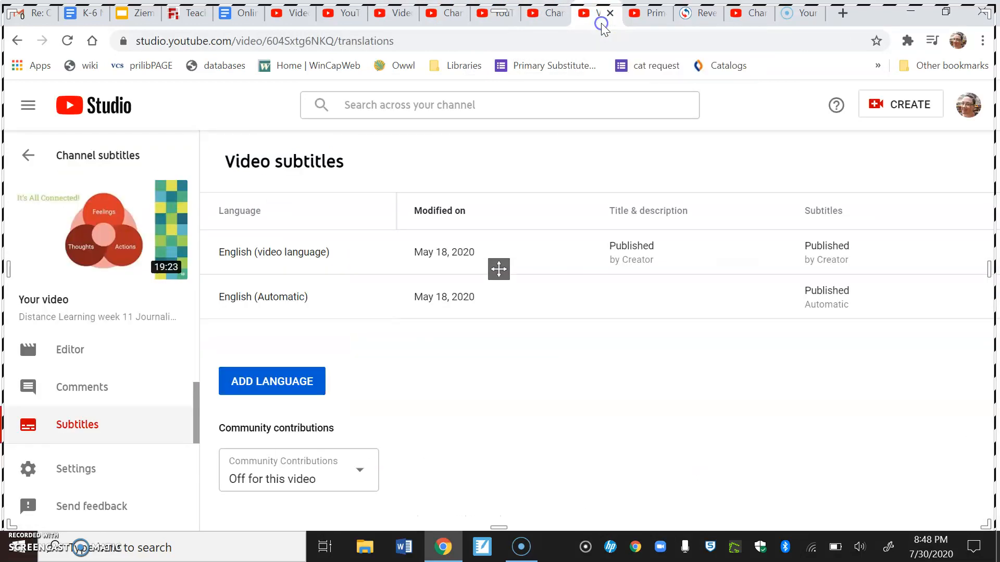
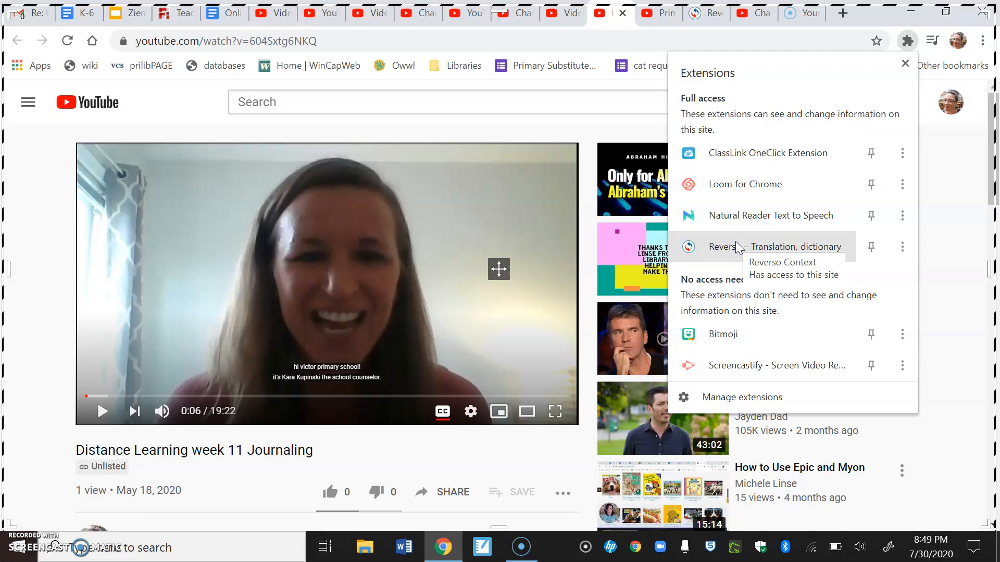
Open the Reverso translation extension and look up the Spanish translation of "counselor" in the Distance Learning video's captions
left_click(735, 241)
left_click(885, 43)
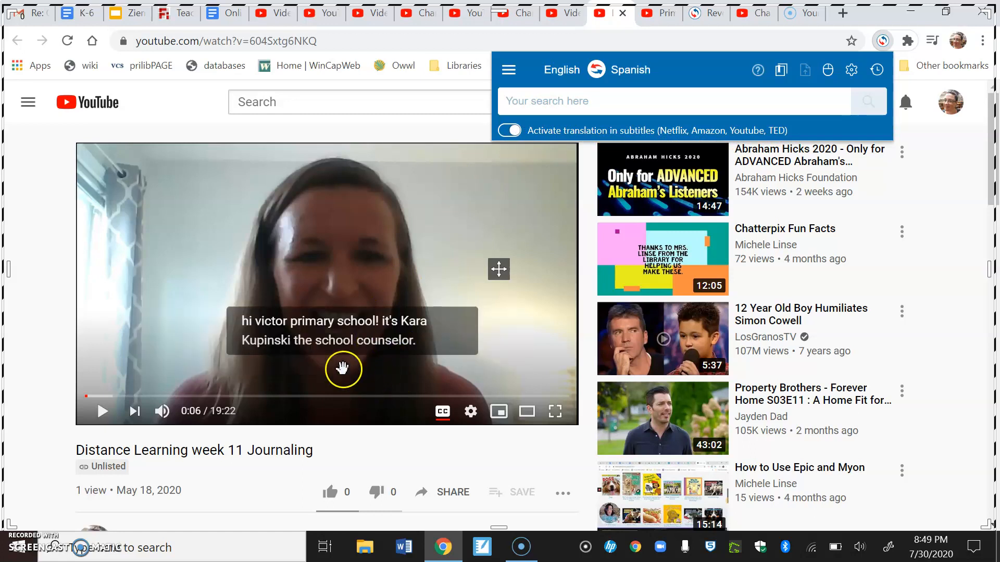
left_click(272, 347)
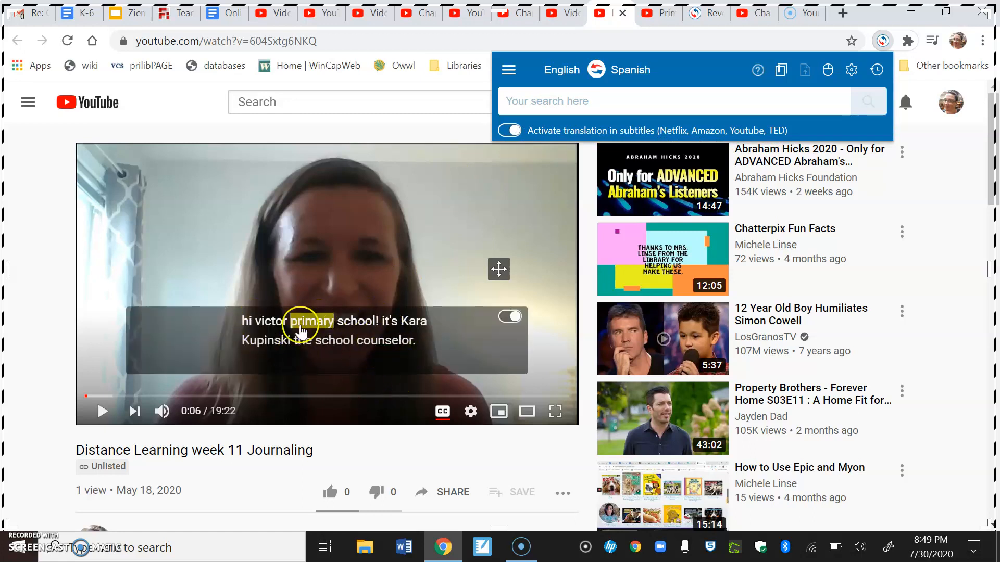
left_click(386, 350)
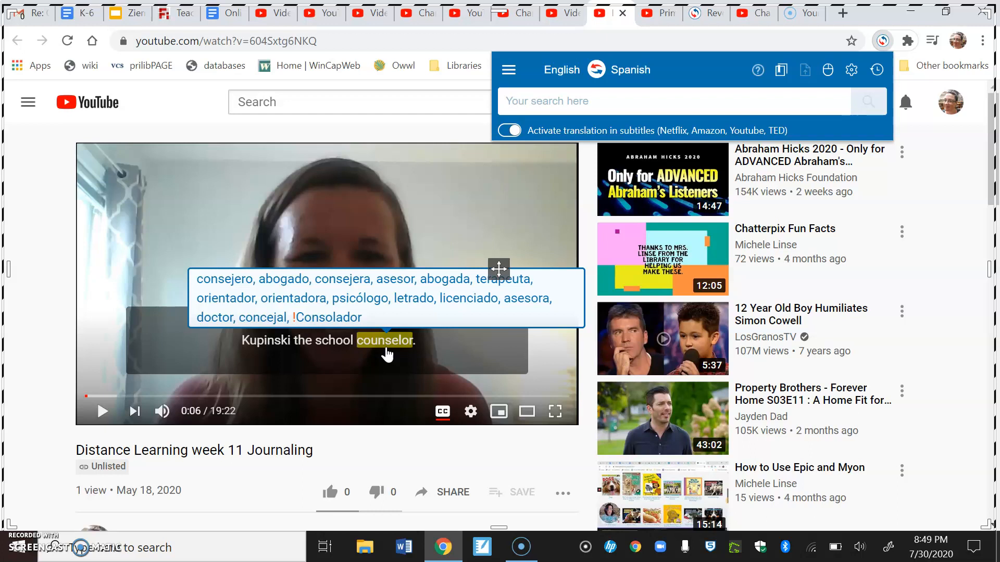
left_click(374, 344)
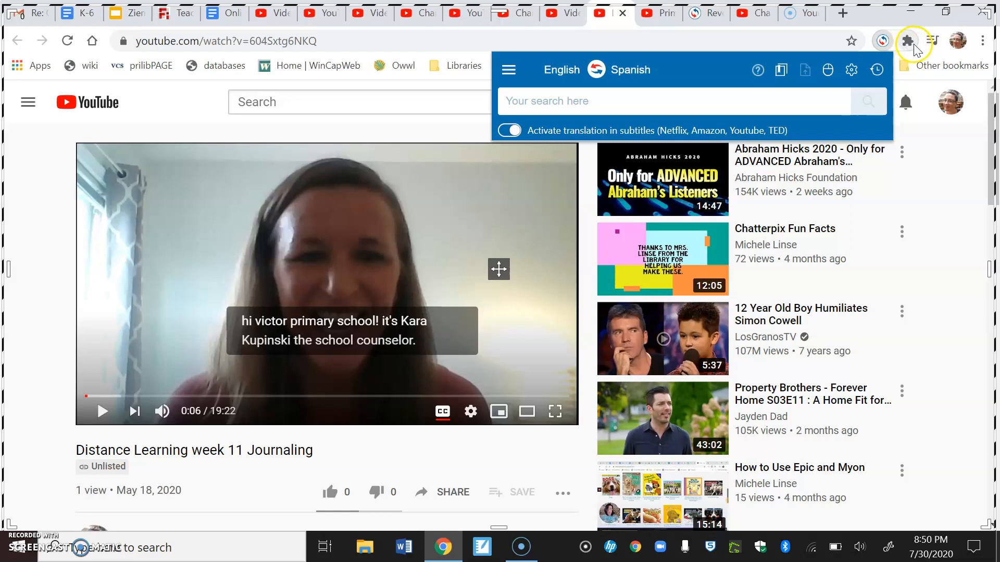
left_click(42, 157)
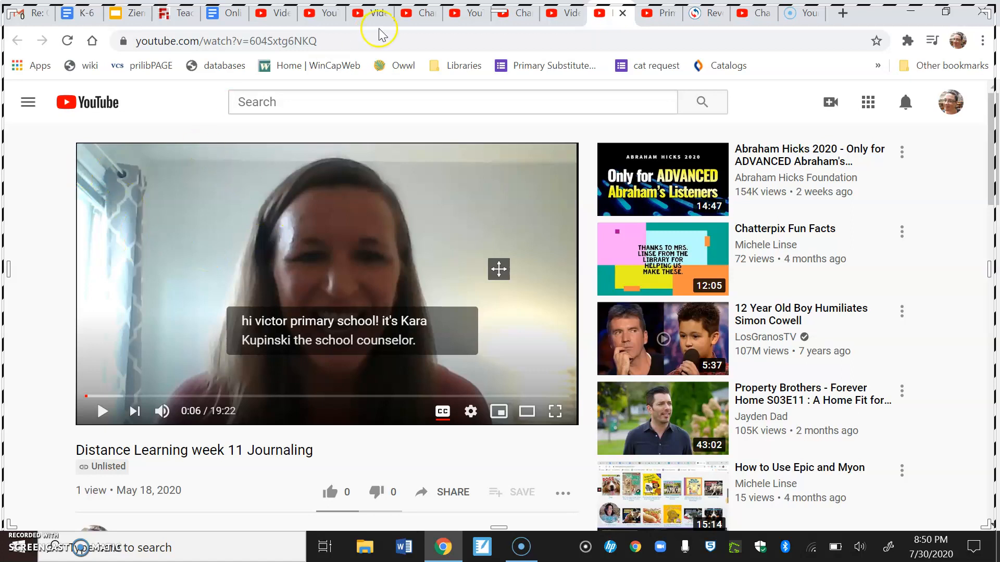
Open the channel's subtitles for How To Week Google Slides and view the options for its automatic English subtitles
left_click(654, 16)
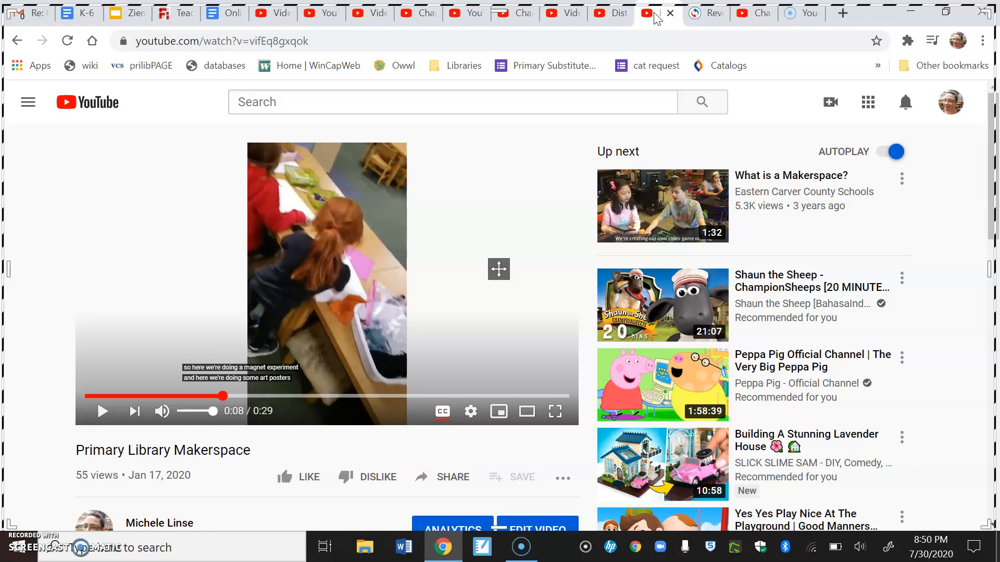
left_click(768, 18)
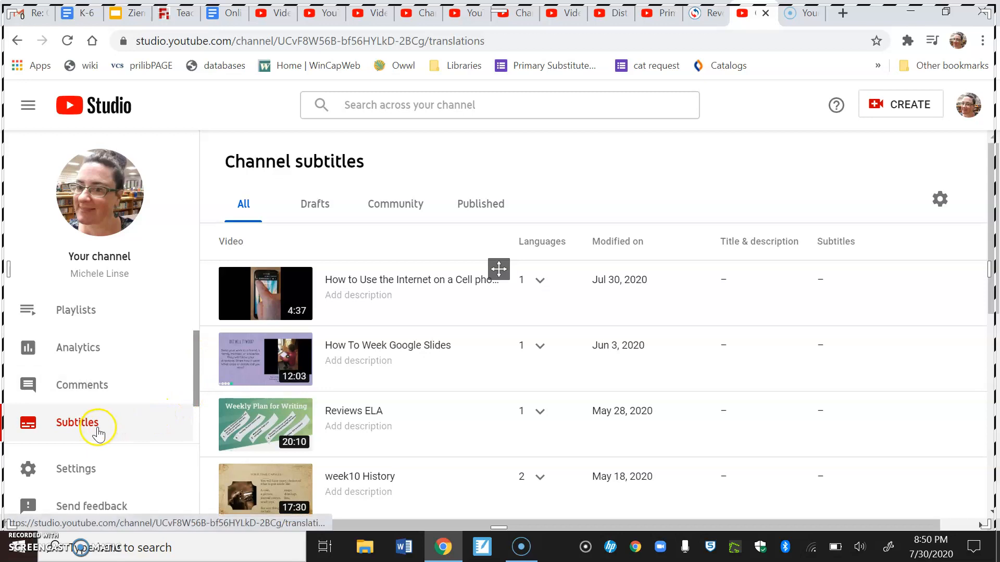
left_click(394, 345)
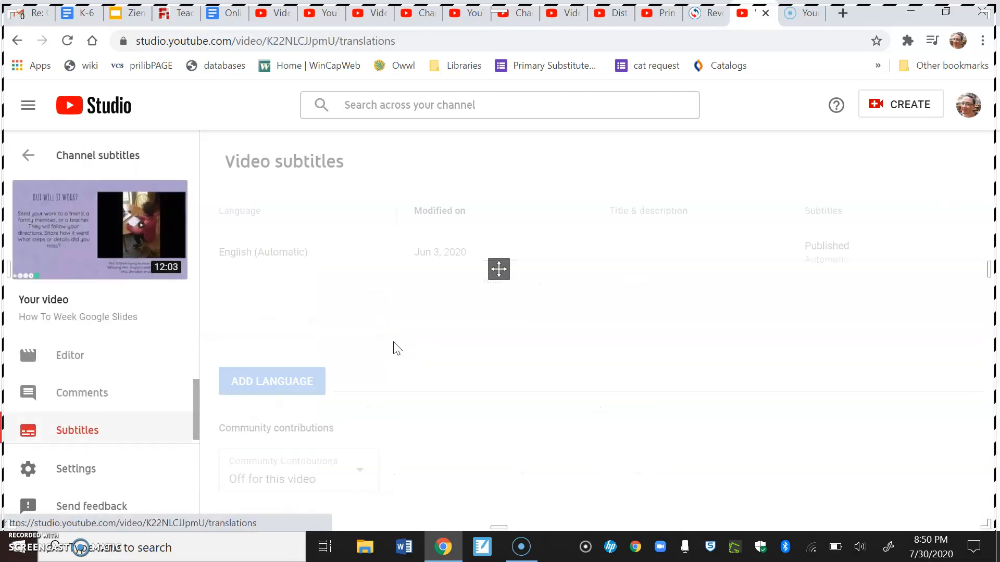
mouse_move(893, 260)
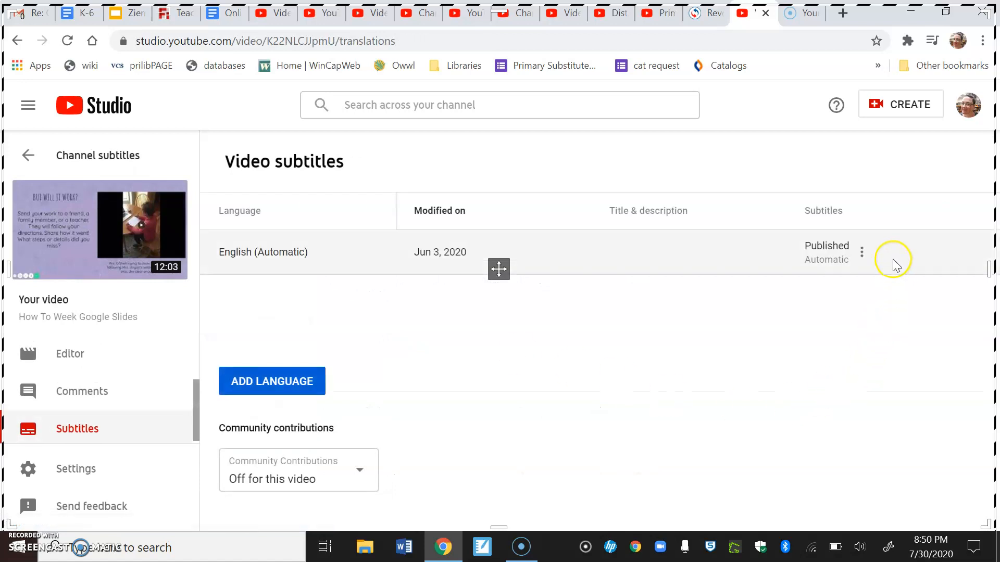
left_click(863, 254)
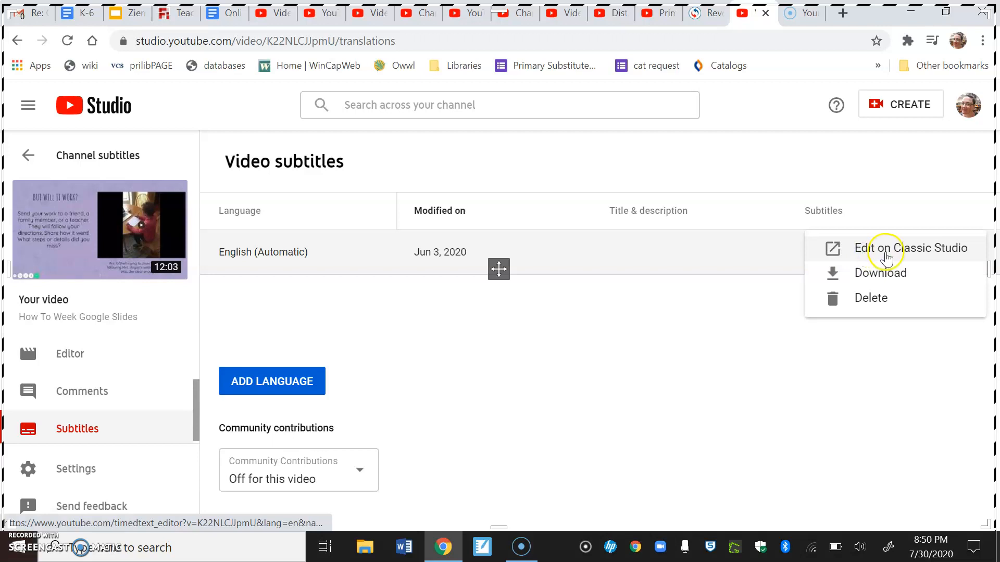
left_click(694, 346)
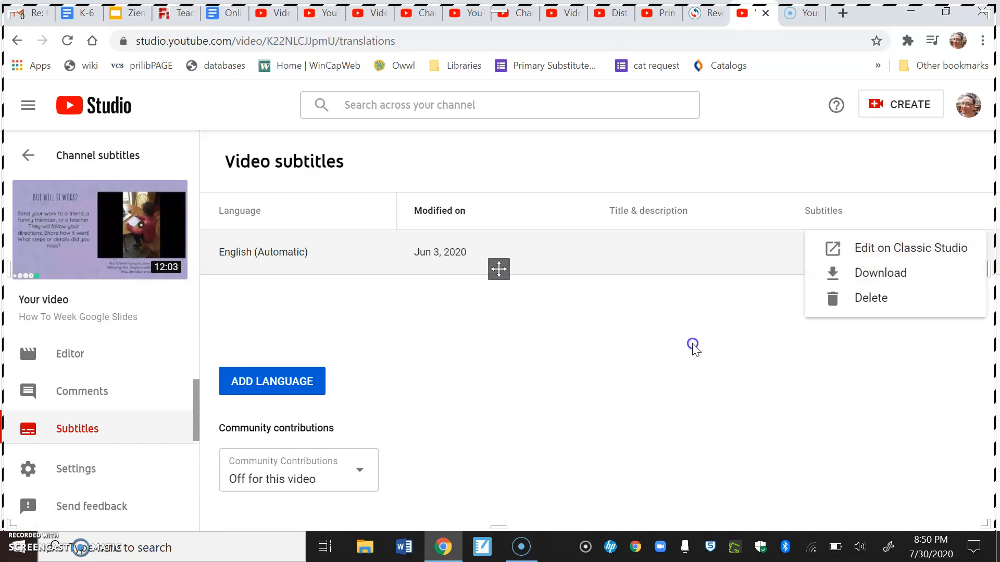
Return to the channel subtitles and open the subtitles of the video on using the internet on a cell phone
left_click(80, 433)
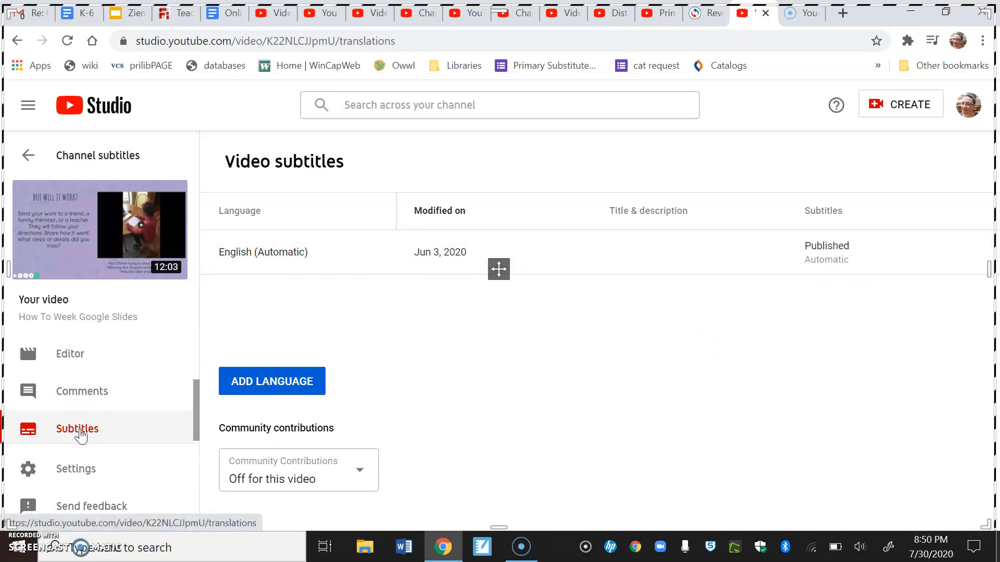
left_click(196, 404)
mouse_move(196, 404)
left_mouse_down()
mouse_move(198, 361)
mouse_move(198, 396)
left_mouse_up()
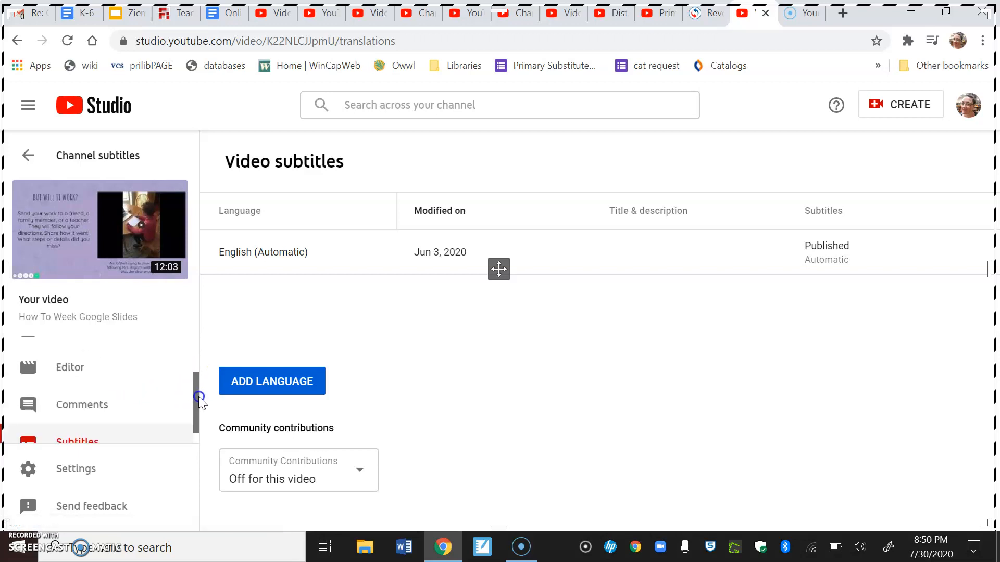
left_click(41, 154)
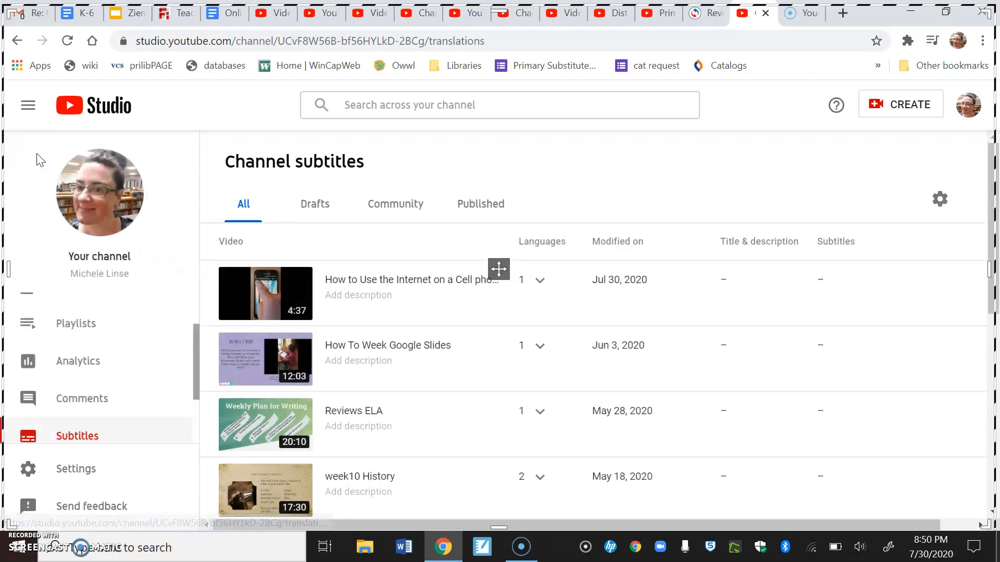
left_click(404, 281)
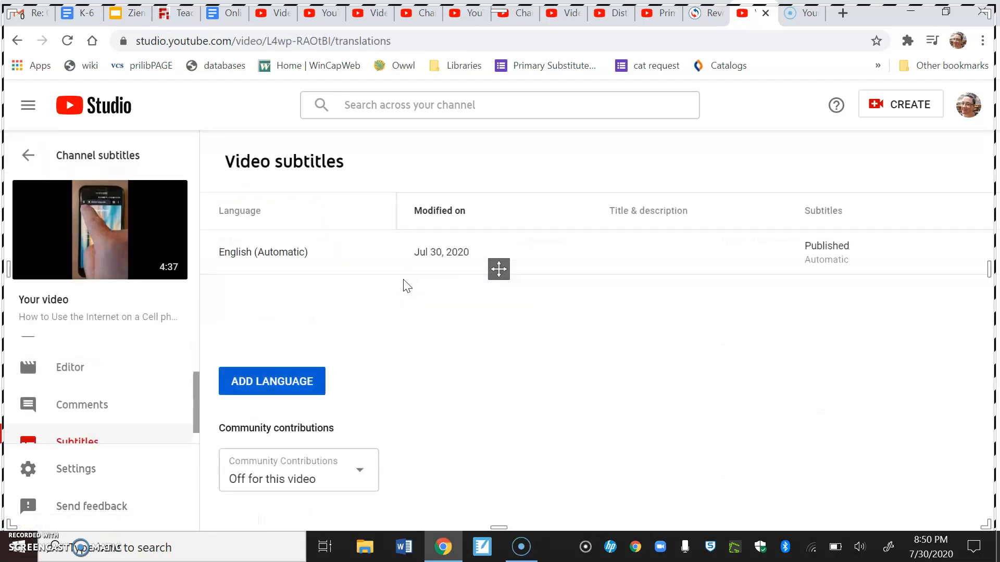
mouse_move(870, 268)
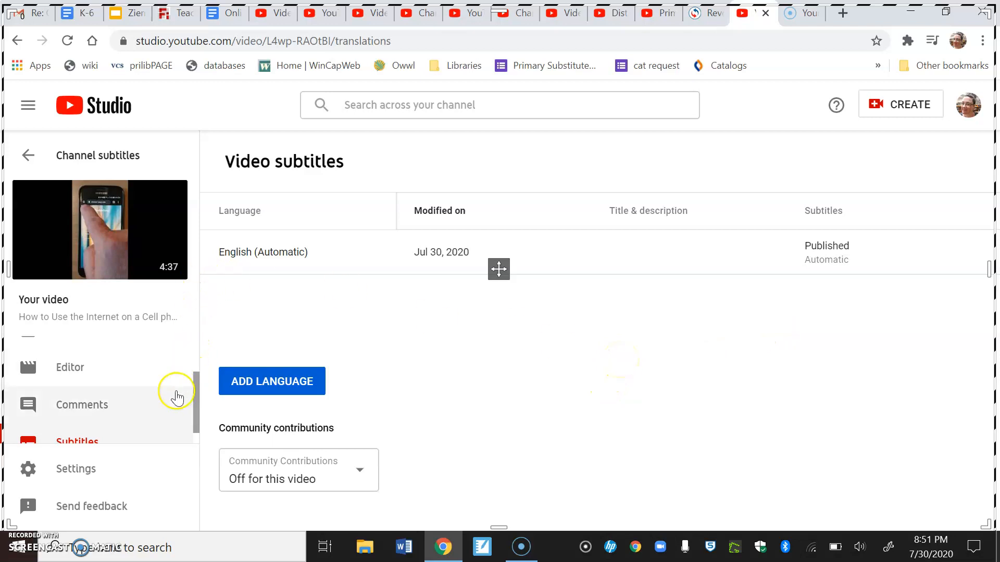
Go back to the channel subtitles and show the list for all videos
mouse_move(81, 225)
left_click(30, 158)
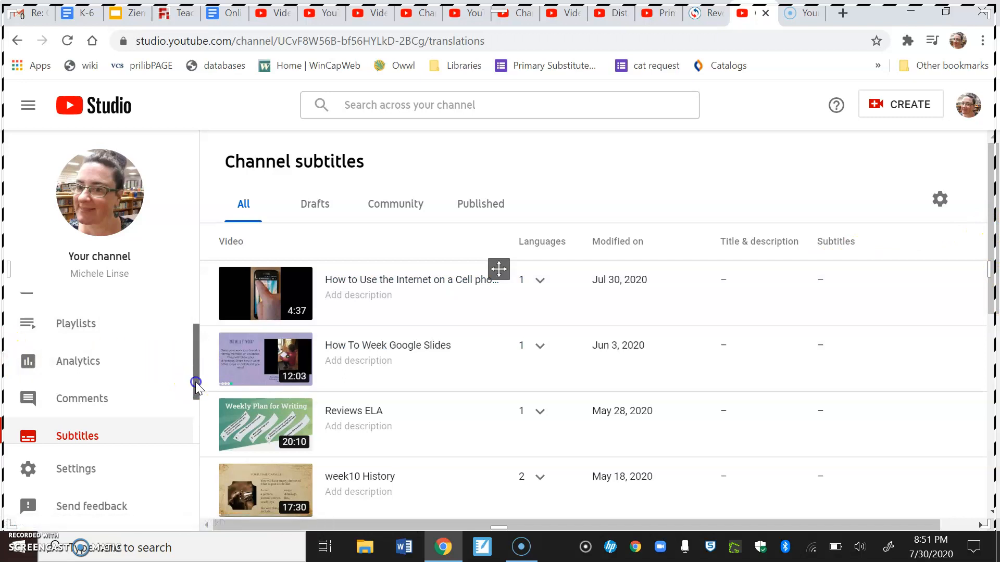
left_click_drag(196, 382, 196, 339)
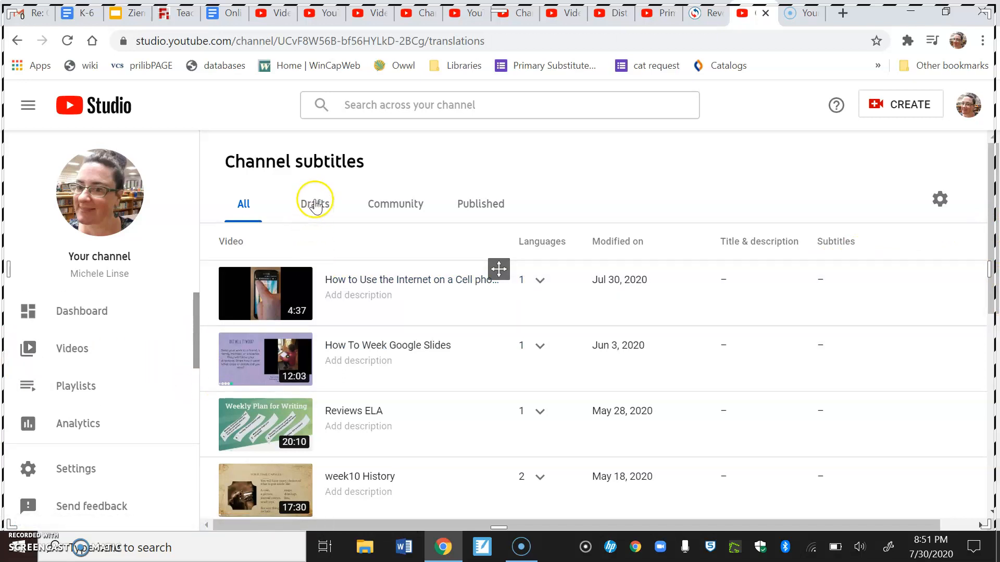
left_click(243, 211)
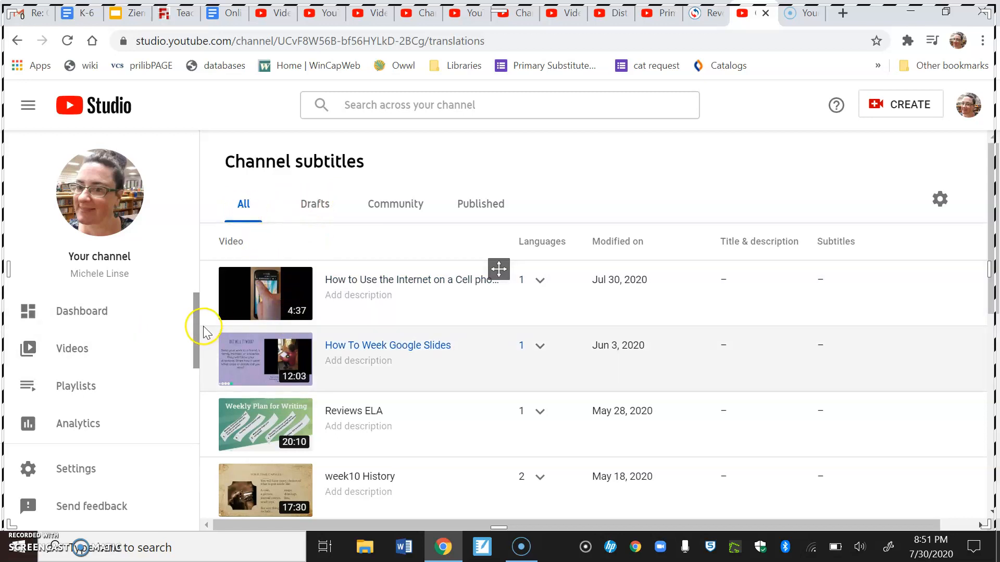
Open the "using chrome" video from the channel's videos and go to its subtitles through the additional video details
left_click(125, 348)
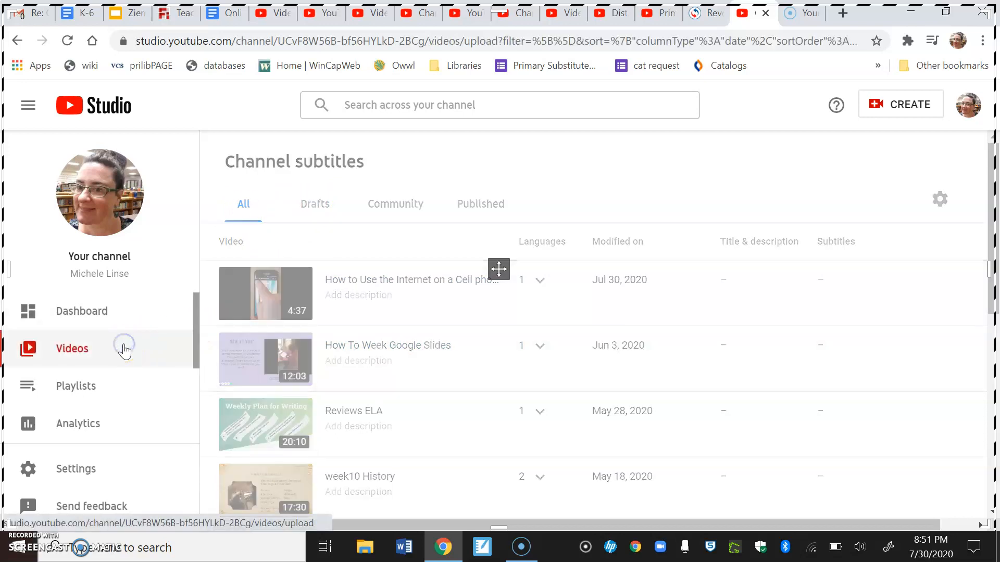
left_click(379, 331)
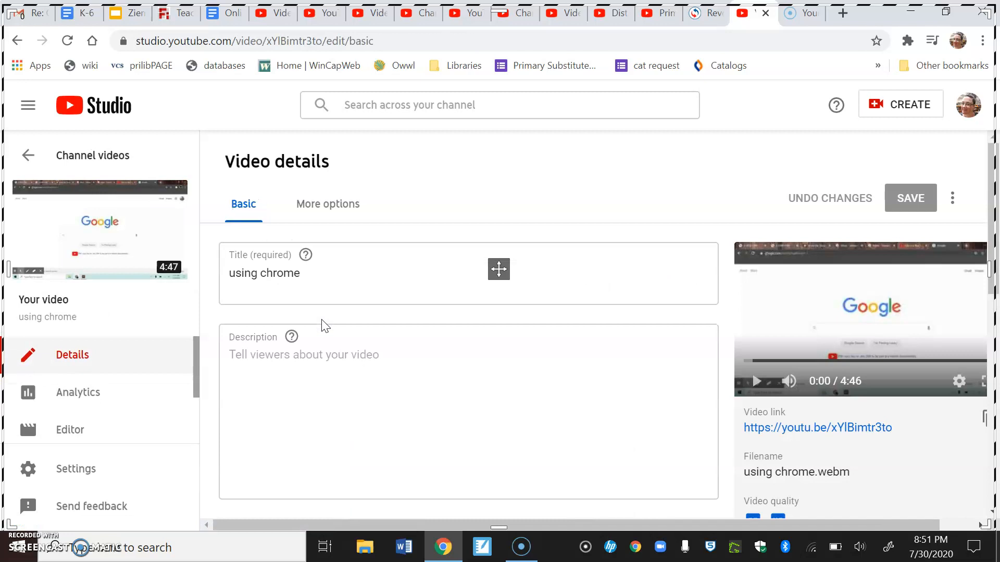
scroll(593, 333, "down", 2)
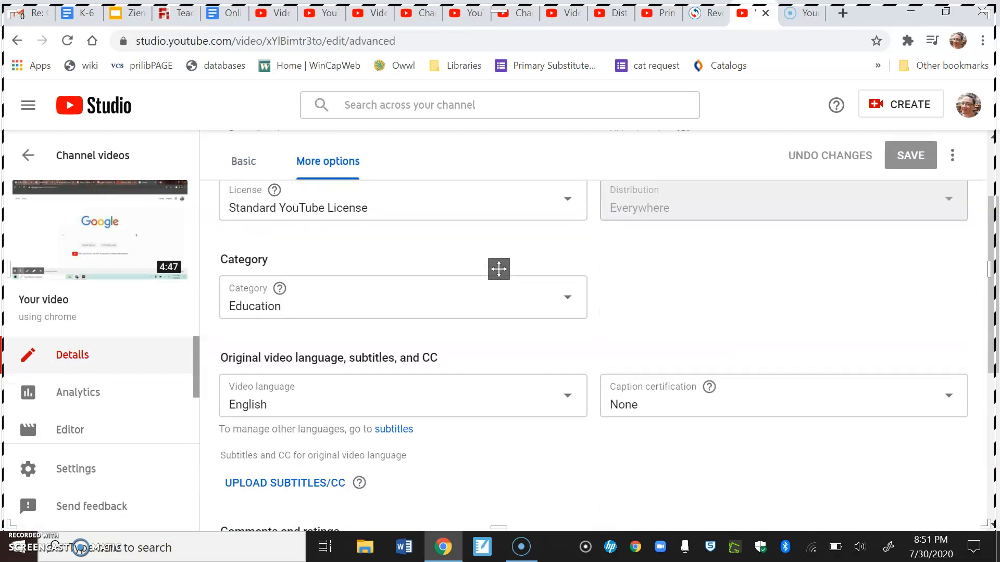
left_click(394, 428)
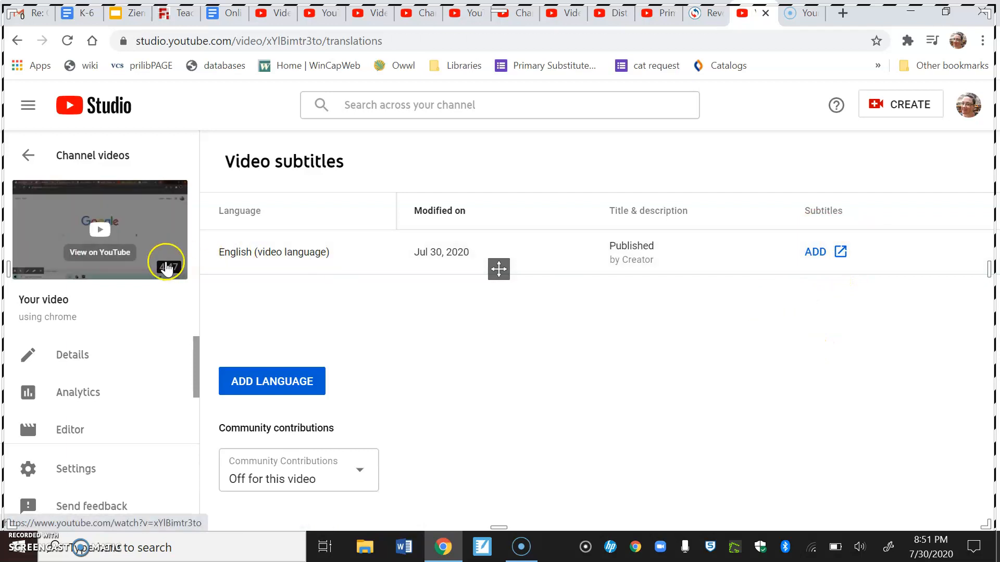
View the Transcribe and auto-sync method for adding English subtitles to the "using chrome" video and return to YouTube Studio
left_click(841, 253)
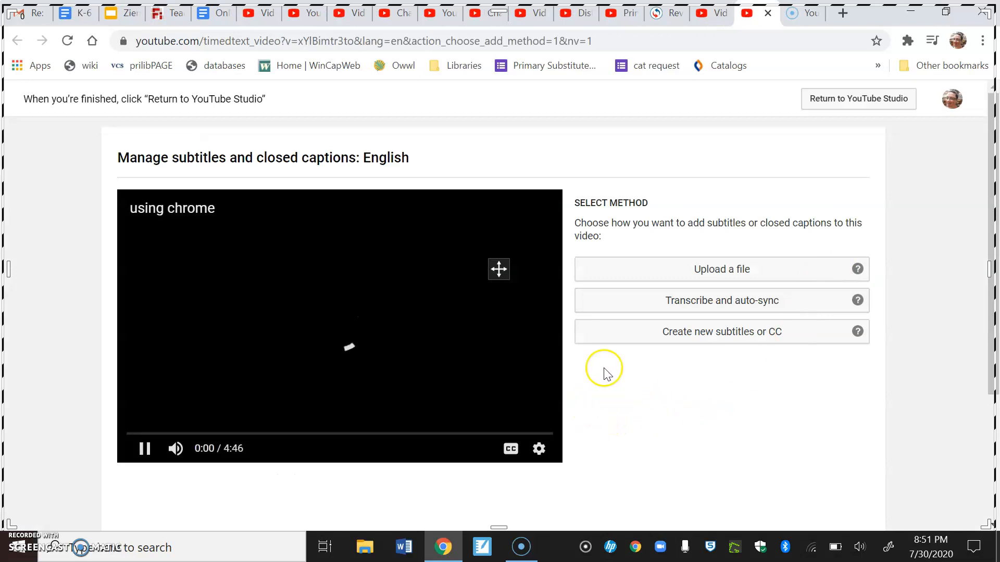
left_click(705, 302)
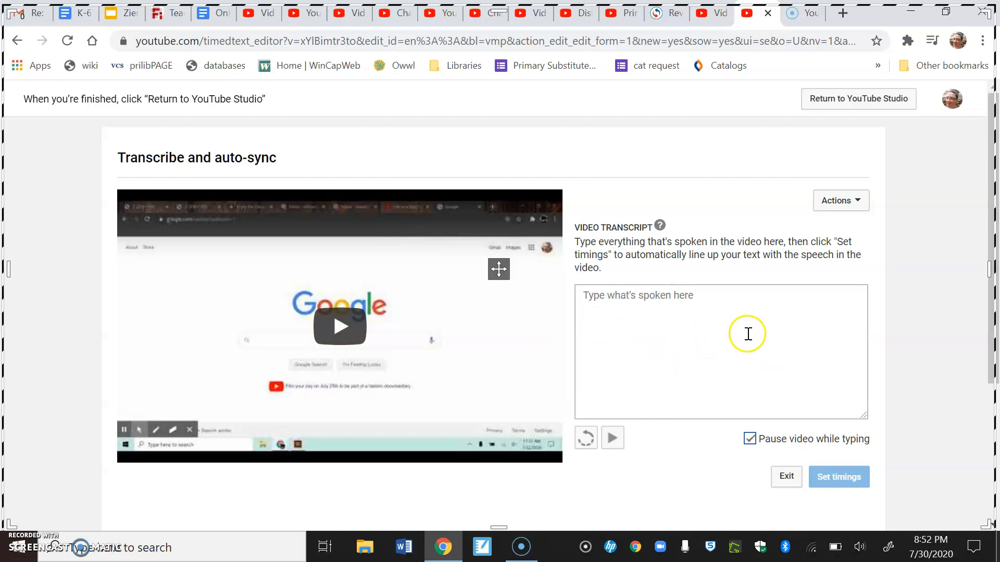
left_click(834, 101)
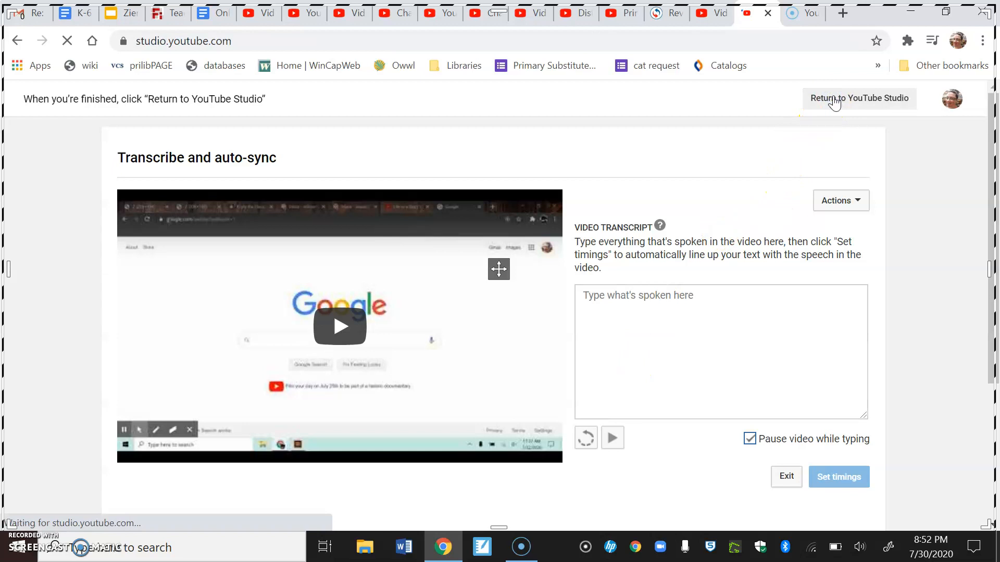